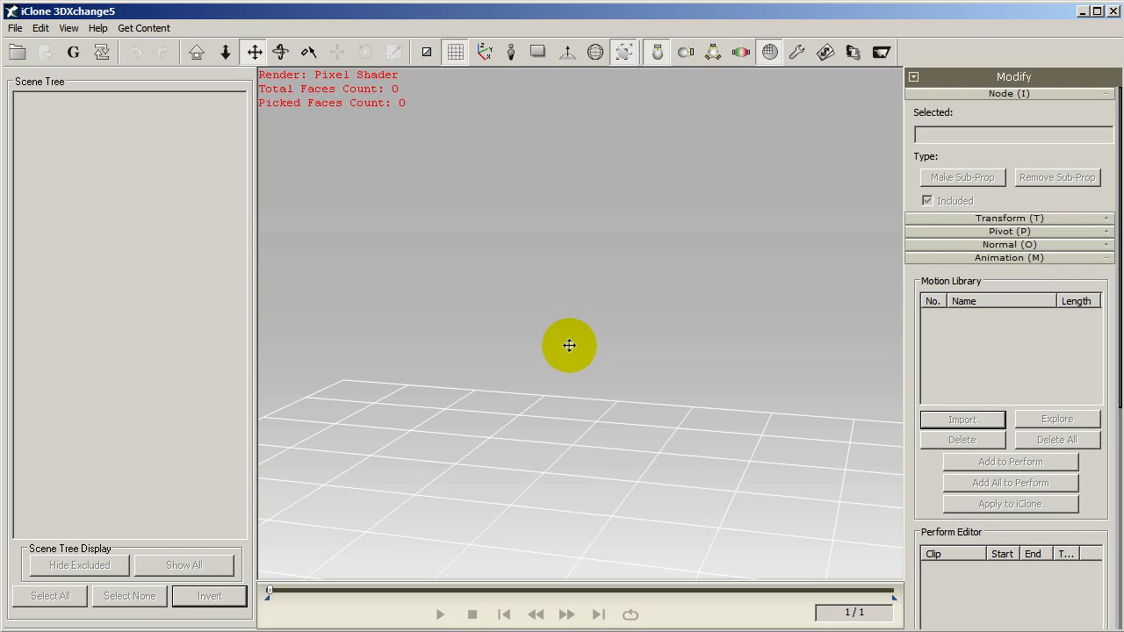
Import RL_Tpose.FBX from DemoFBX with its animation and orbit around the T-pose skeleton.
click(28, 50)
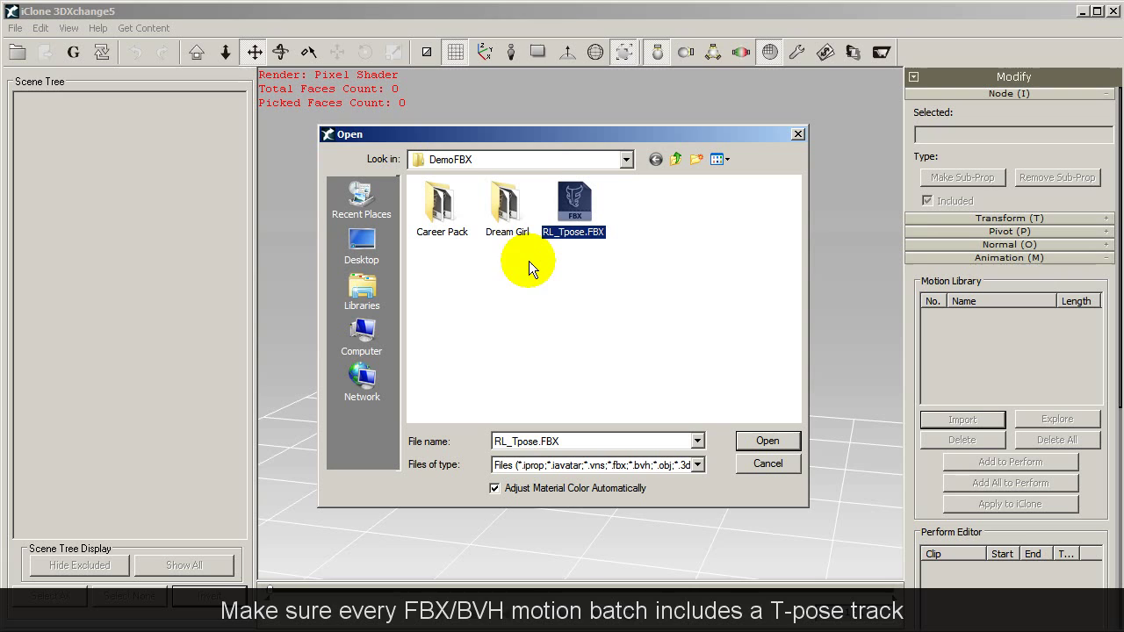
click(439, 206)
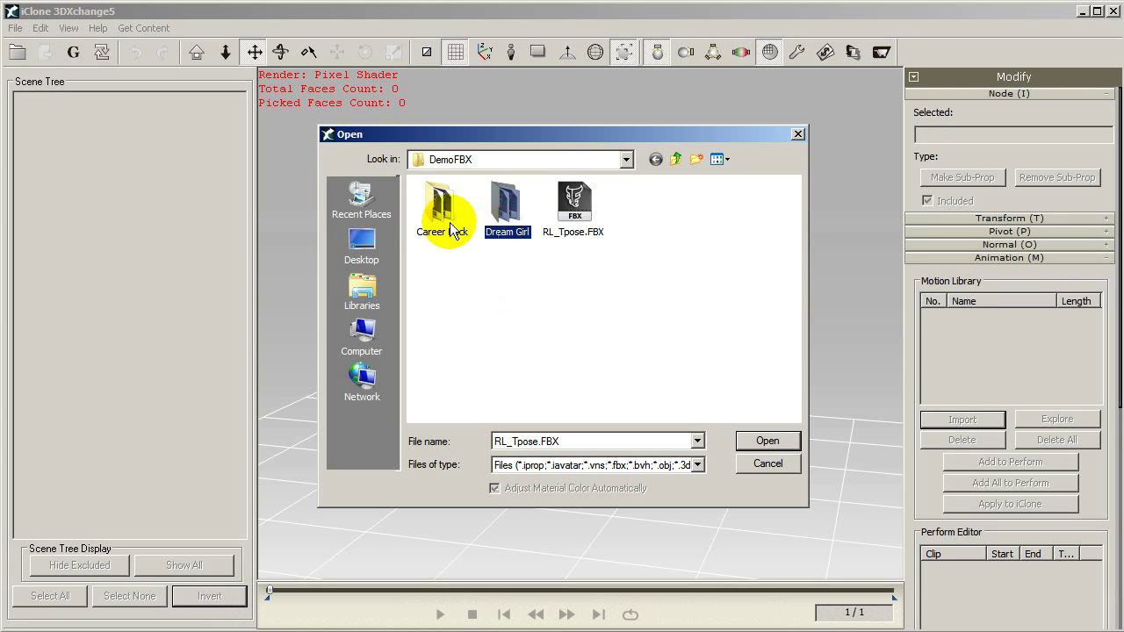
double_click(443, 211)
click(665, 233)
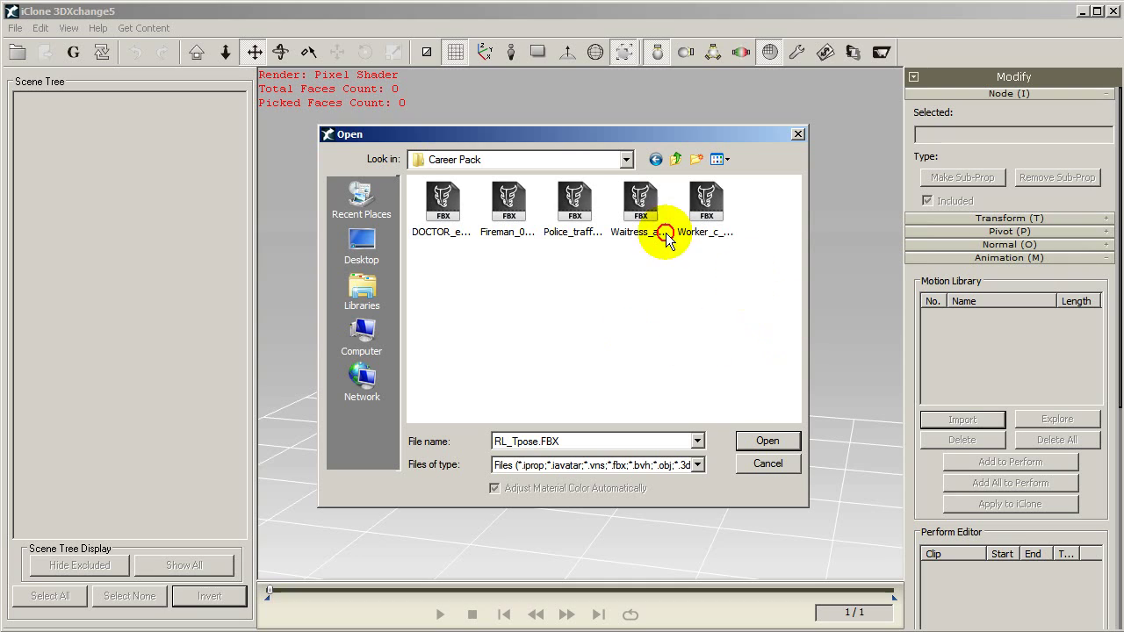
click(677, 160)
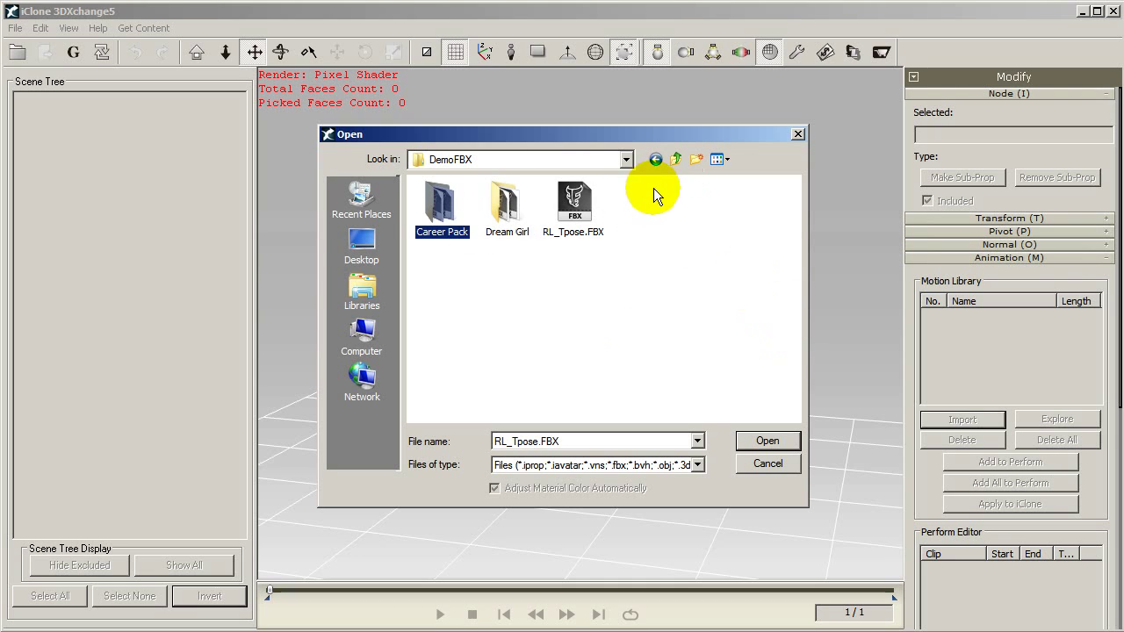
click(576, 221)
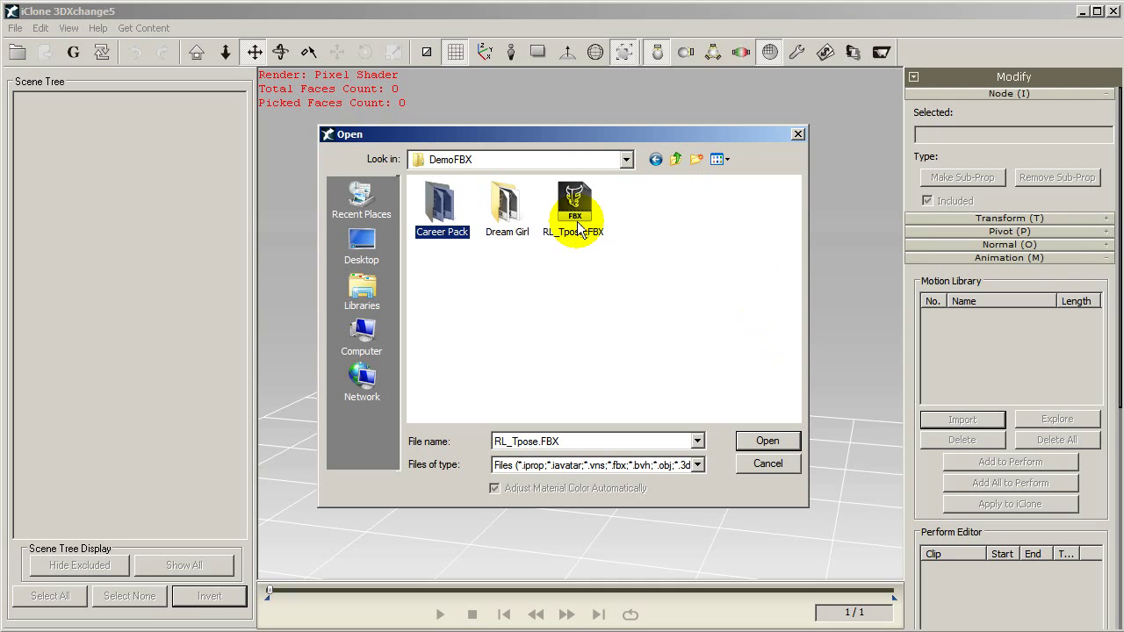
click(767, 446)
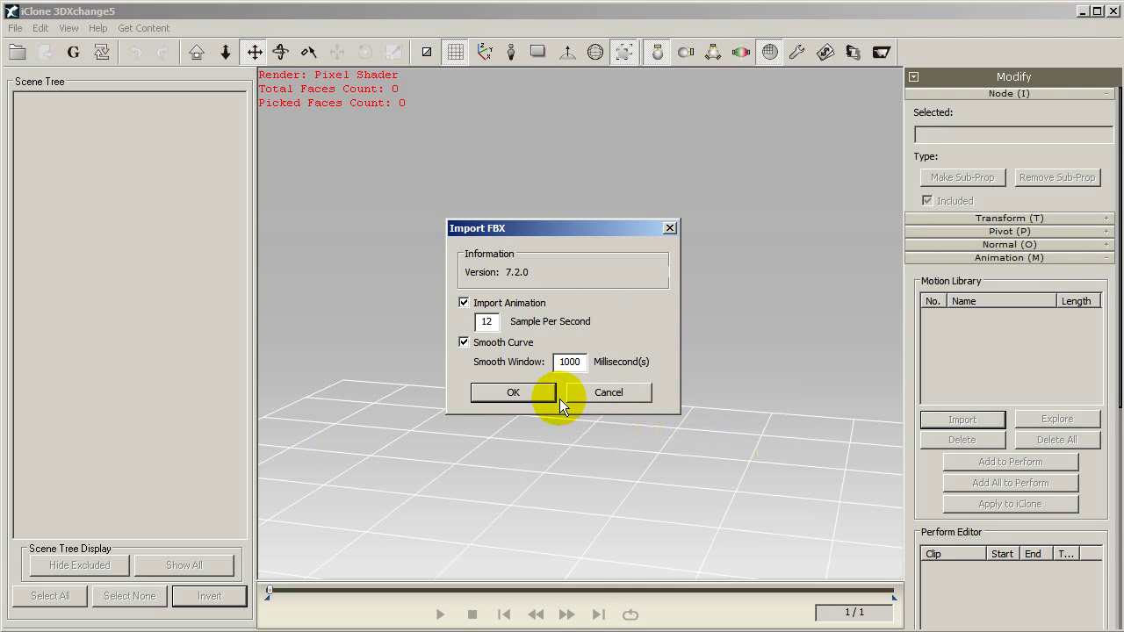
click(528, 390)
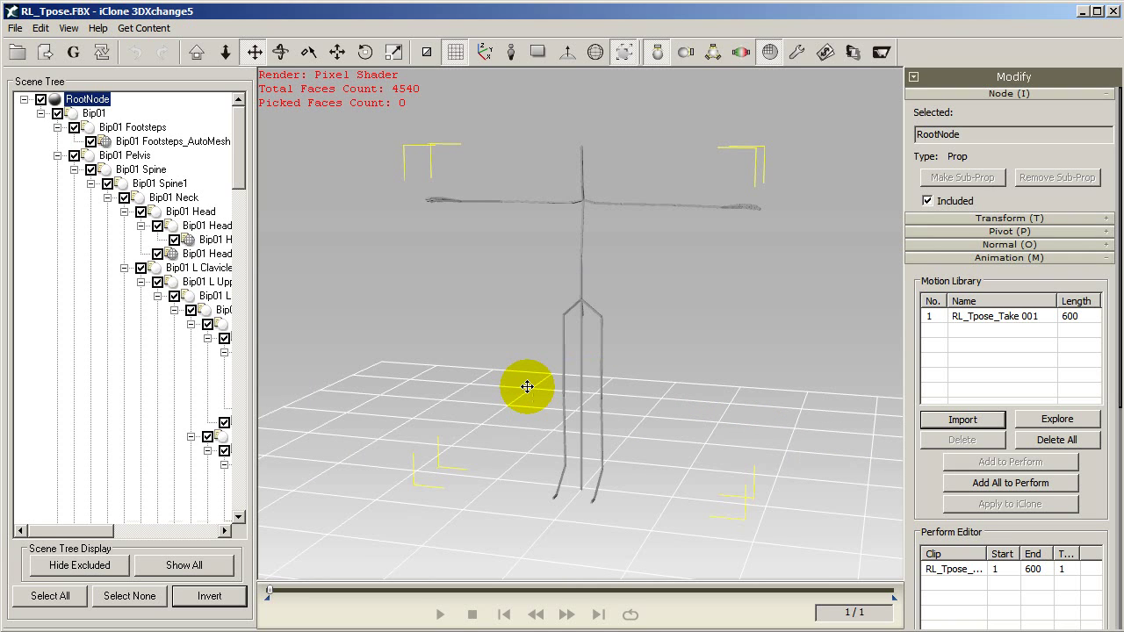
drag(527, 387, 723, 367)
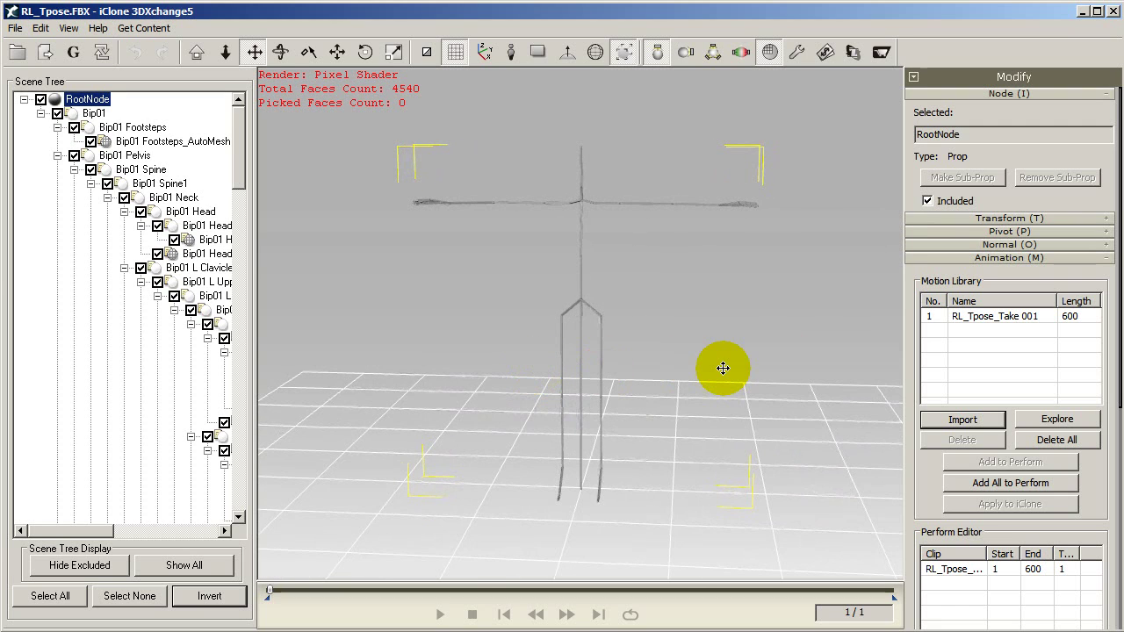
Import the five Career Pack FBX files, DOCTOR_e_01 through Worker_c_01, into the Motion Library.
click(963, 420)
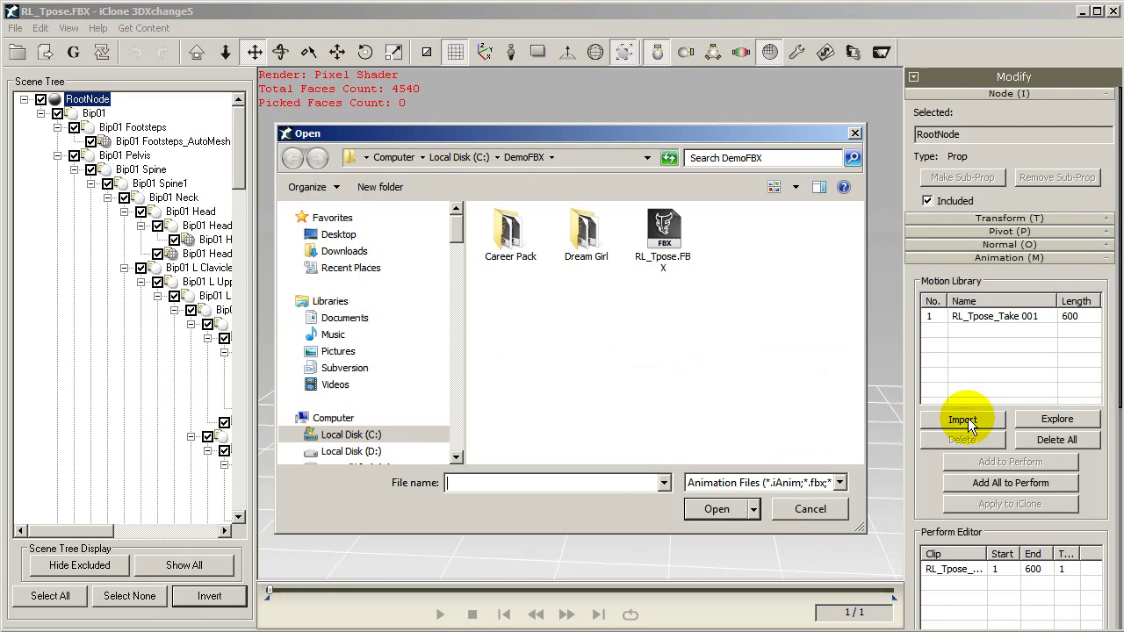
double_click(516, 245)
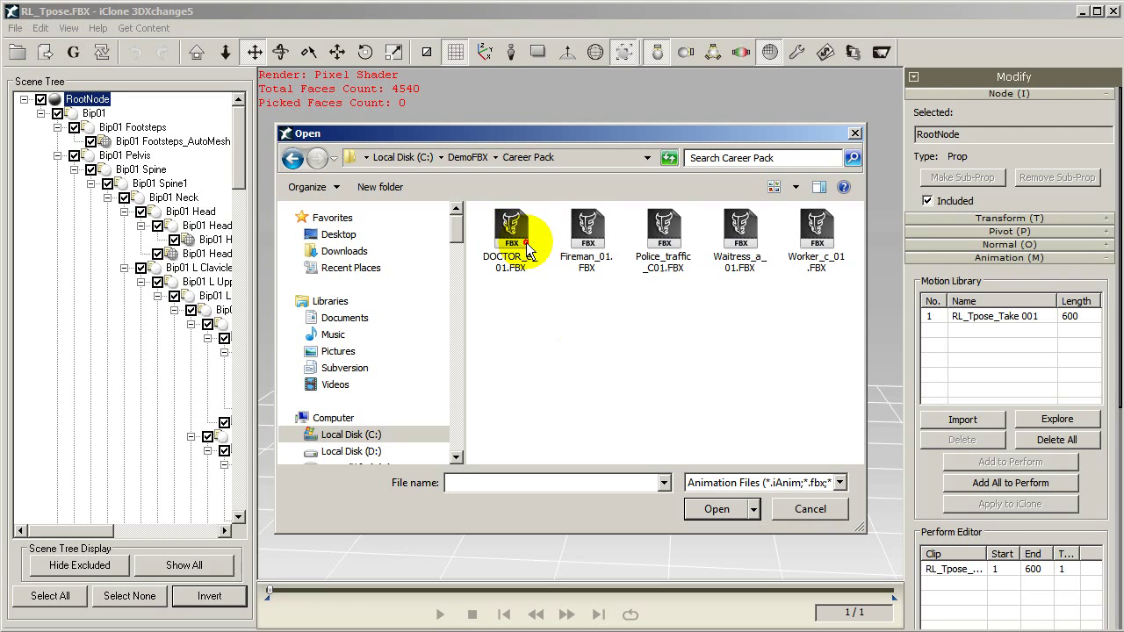
click(514, 250)
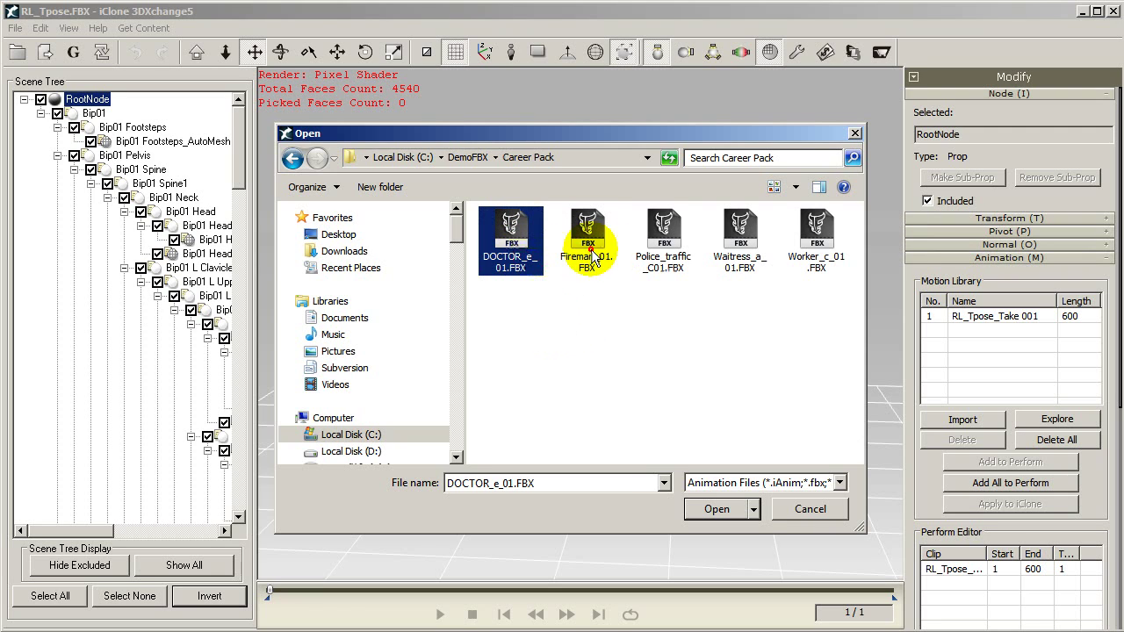
ctrl+click(588, 251)
ctrl+click(664, 248)
ctrl+click(741, 247)
ctrl+click(818, 252)
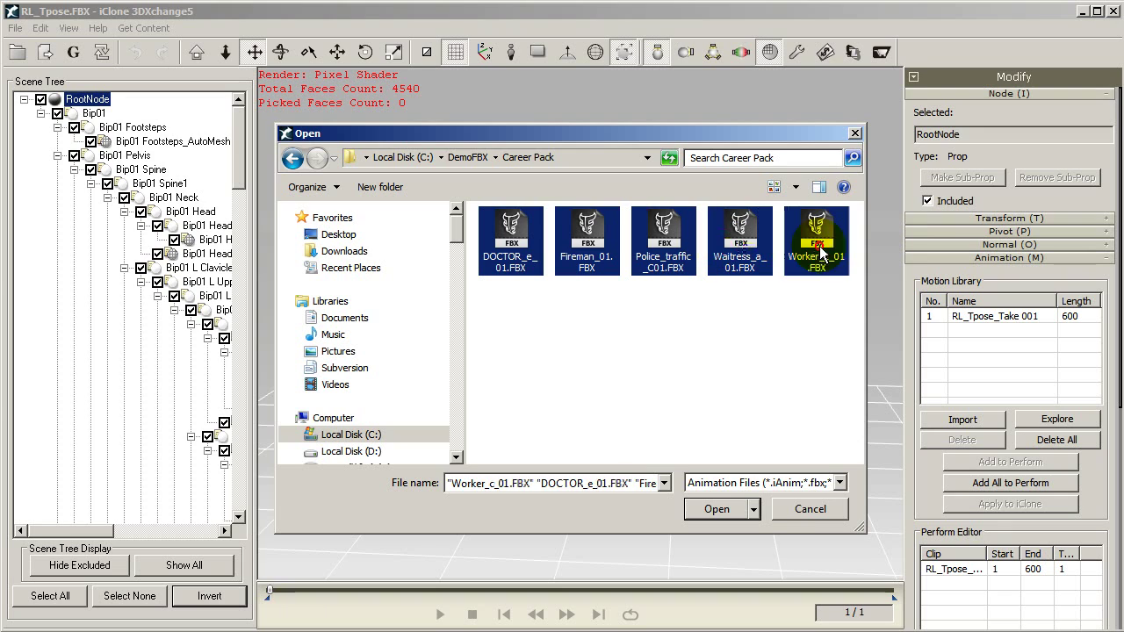
click(725, 511)
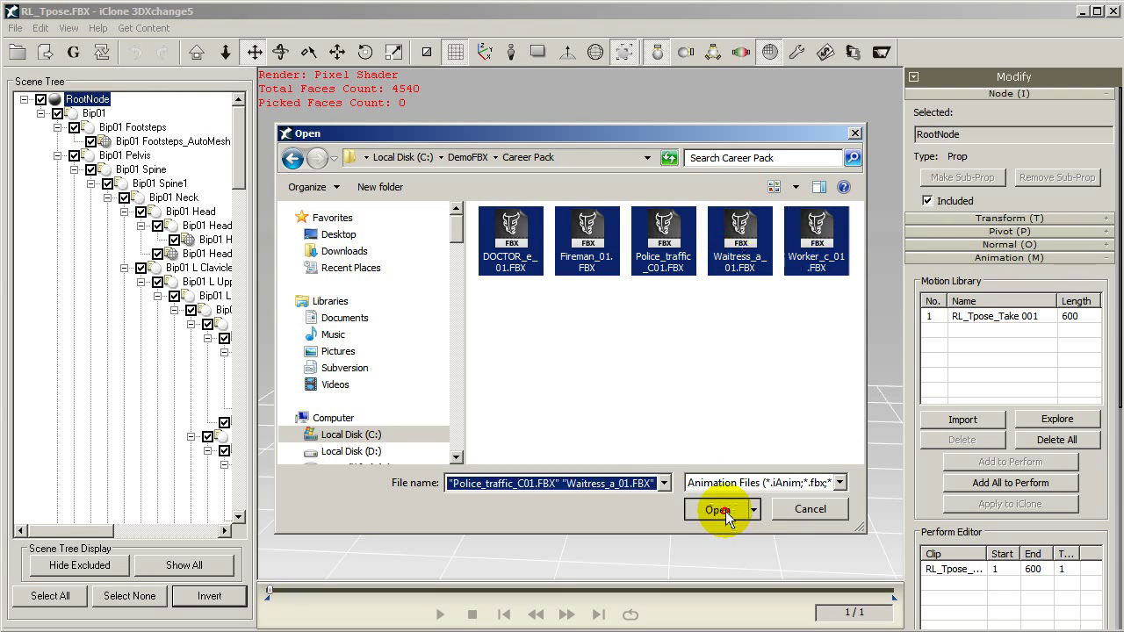
Accept the FBX settings for all five motions and load DOCTOR_e_01 onto the character.
click(564, 359)
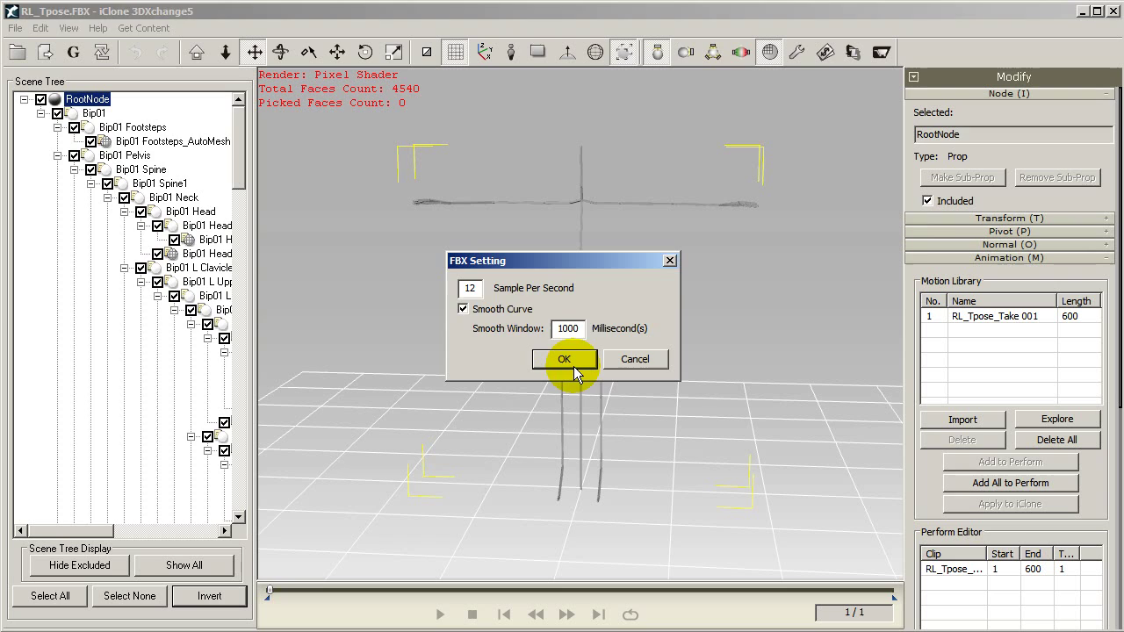
click(573, 366)
click(573, 366)
click(573, 366)
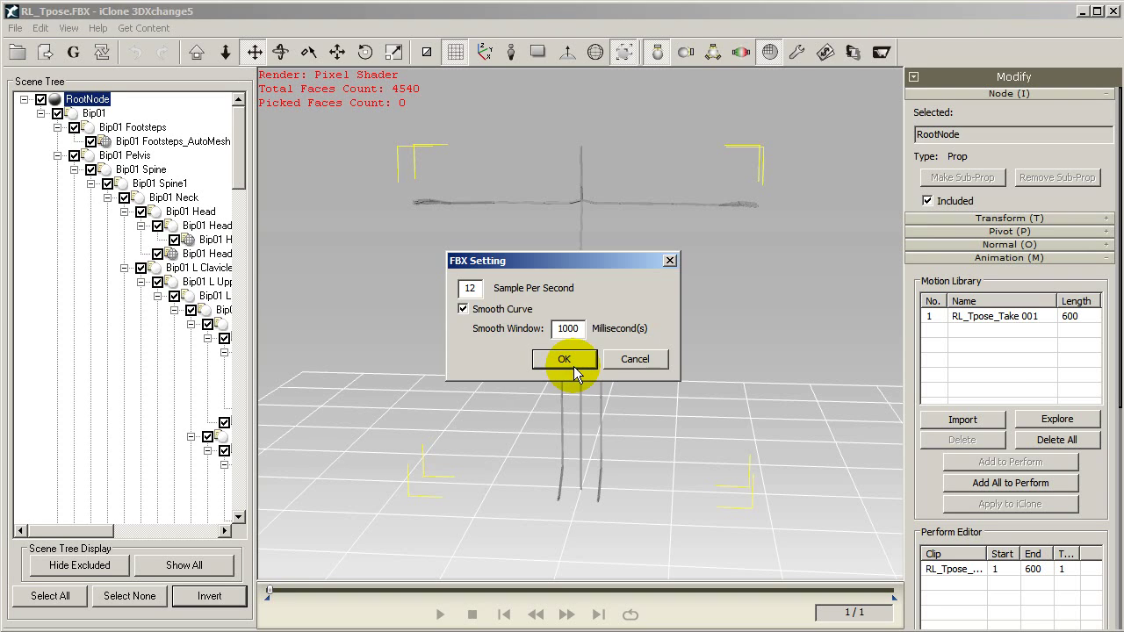
click(574, 366)
click(999, 332)
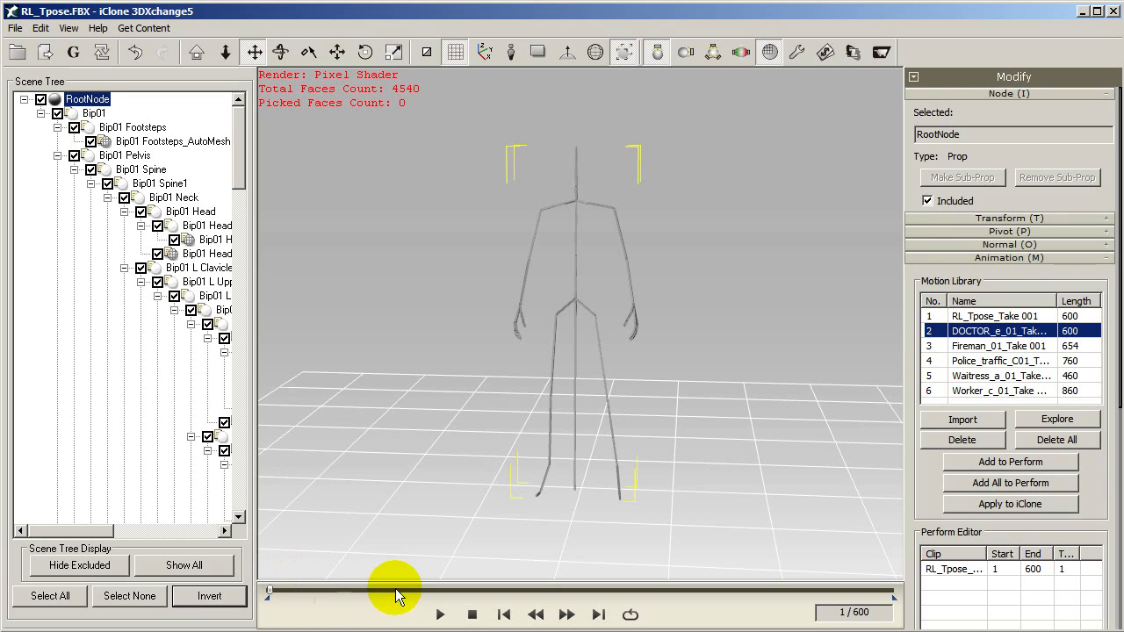
Scrub through DOCTOR_e_01, Police_traffic_C01 and Worker_c_01, then reselect RL_Tpose_Take 001.
drag(270, 595, 325, 606)
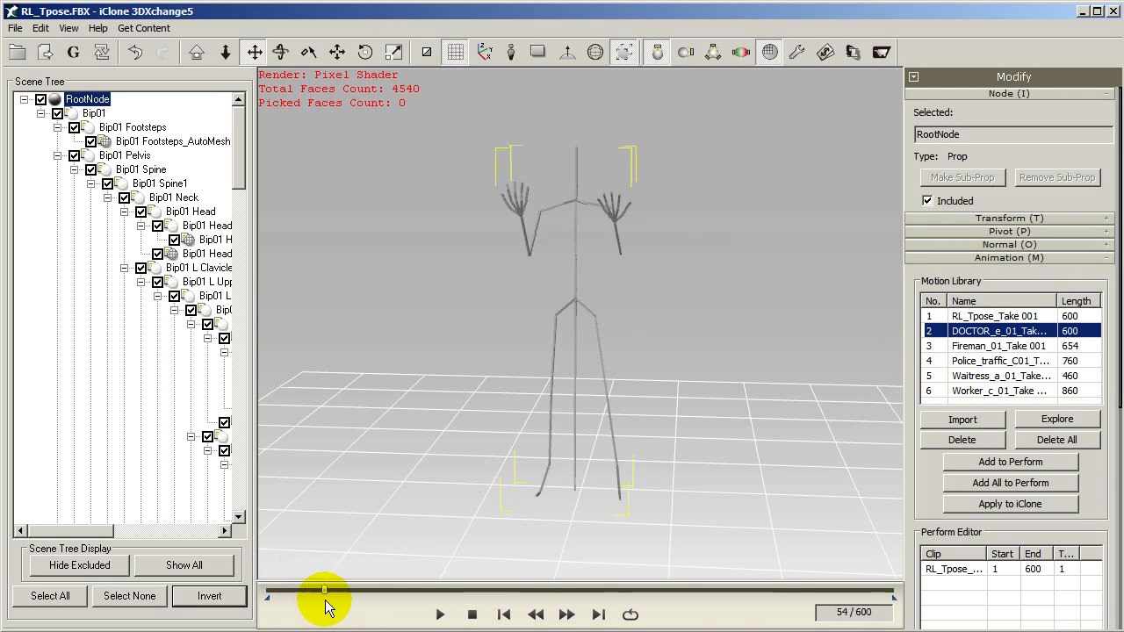
click(1002, 360)
mouse_move(269, 595)
mouse_down()
mouse_move(878, 594)
mouse_move(720, 614)
mouse_move(263, 609)
mouse_up()
click(1023, 392)
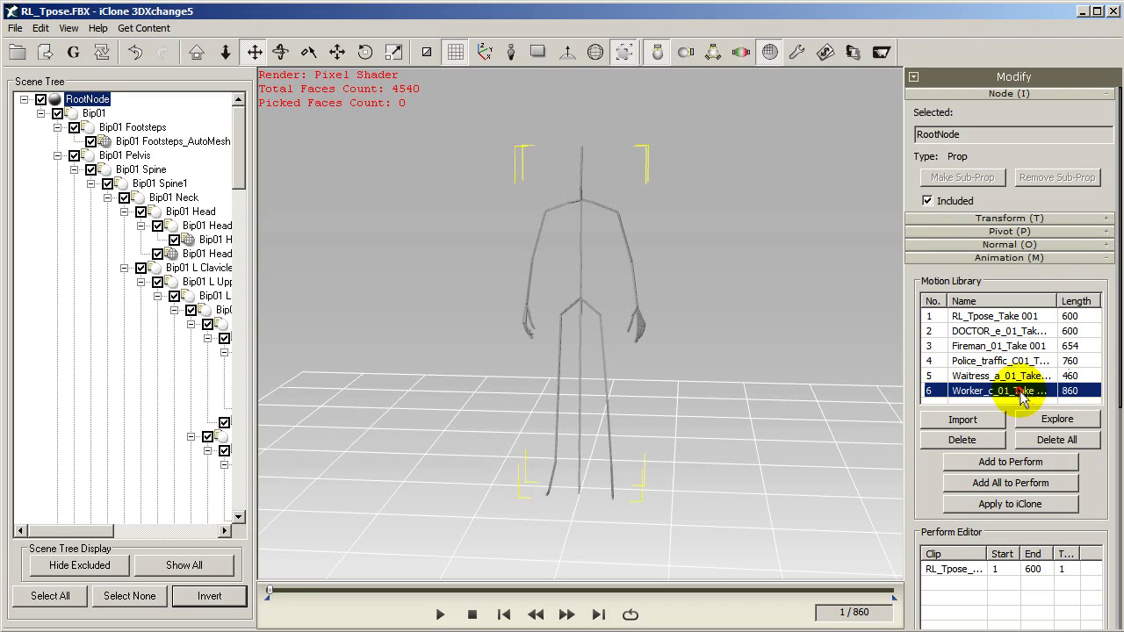
drag(273, 595, 238, 597)
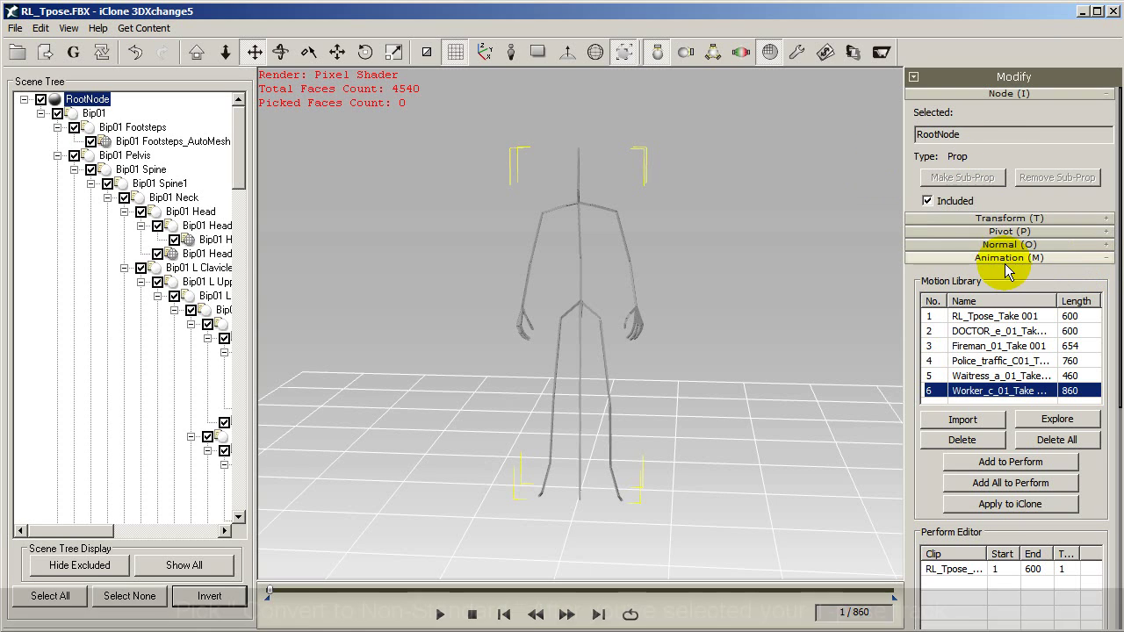
click(993, 318)
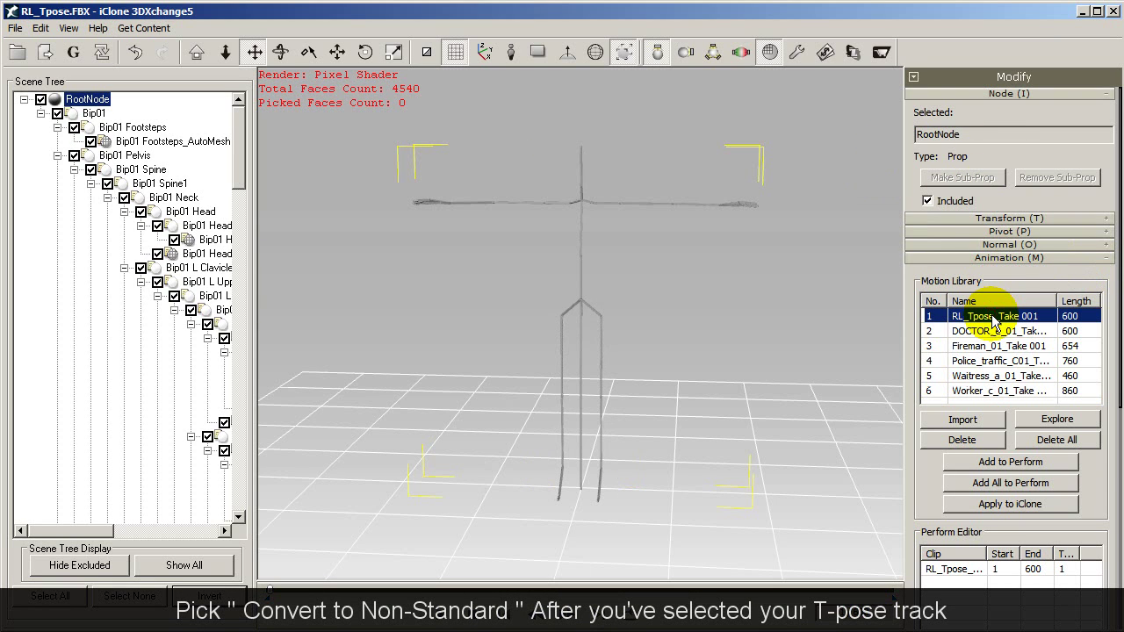
drag(1093, 474, 1079, 64)
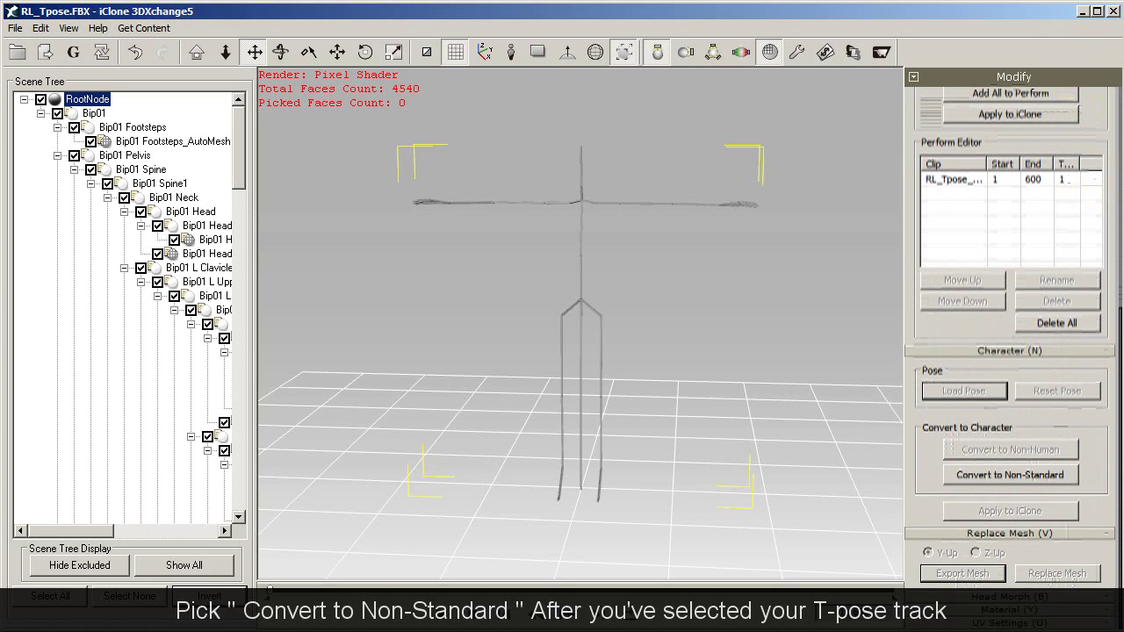
Convert to a non-standard character and map Bip01 Pelvis with the 3ds Max Biped preset.
click(1041, 474)
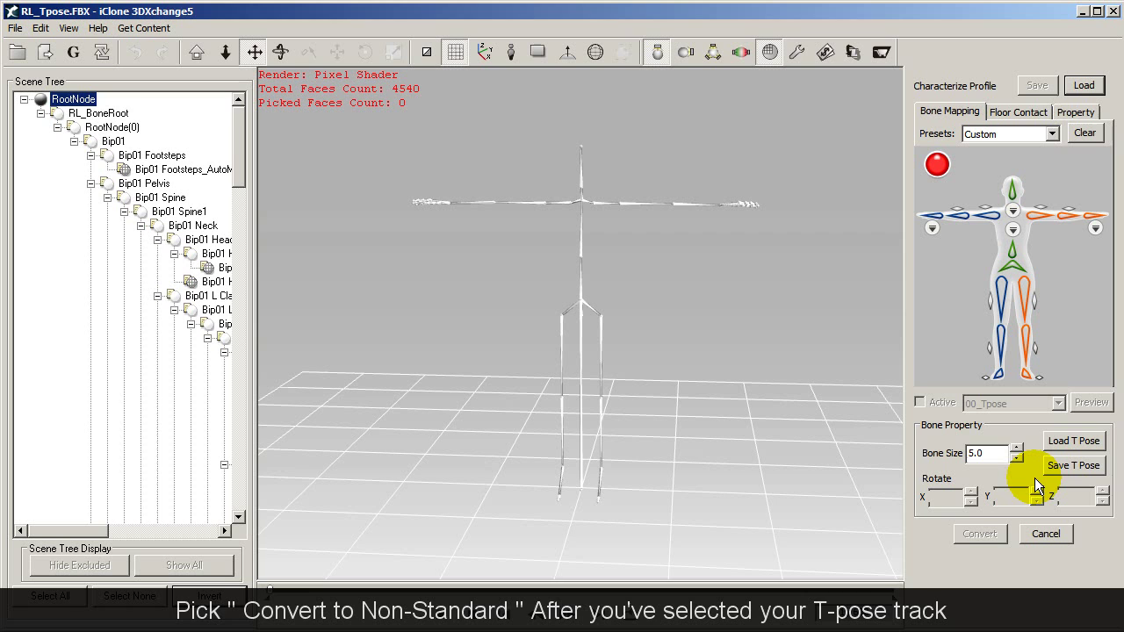
right_drag(795, 368, 702, 371)
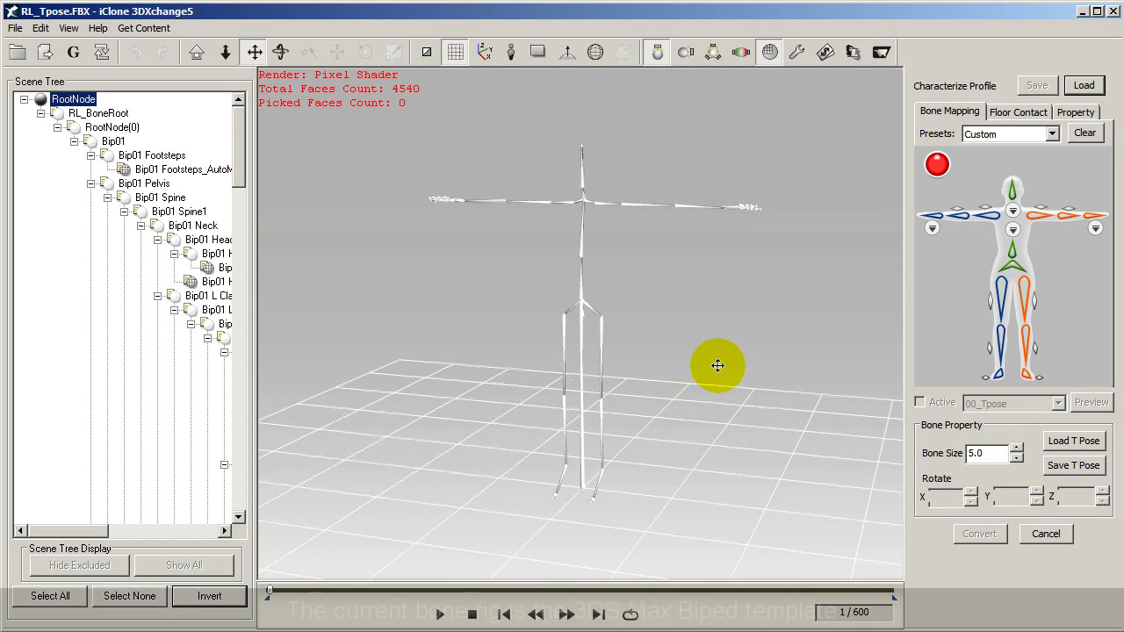
click(112, 142)
click(143, 182)
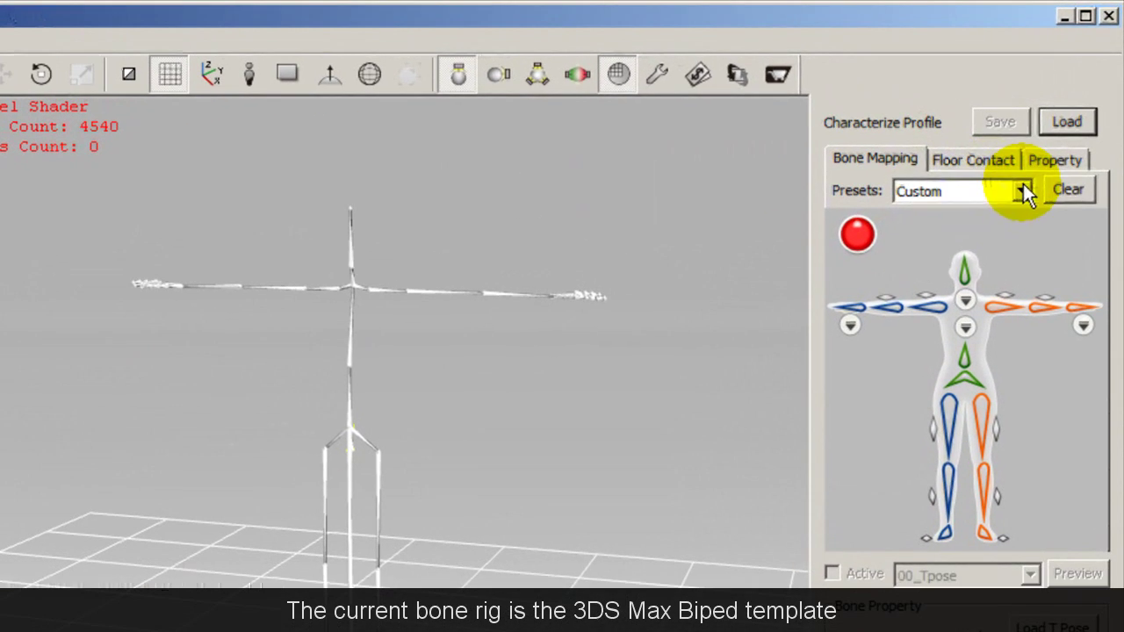
click(1051, 134)
click(1045, 166)
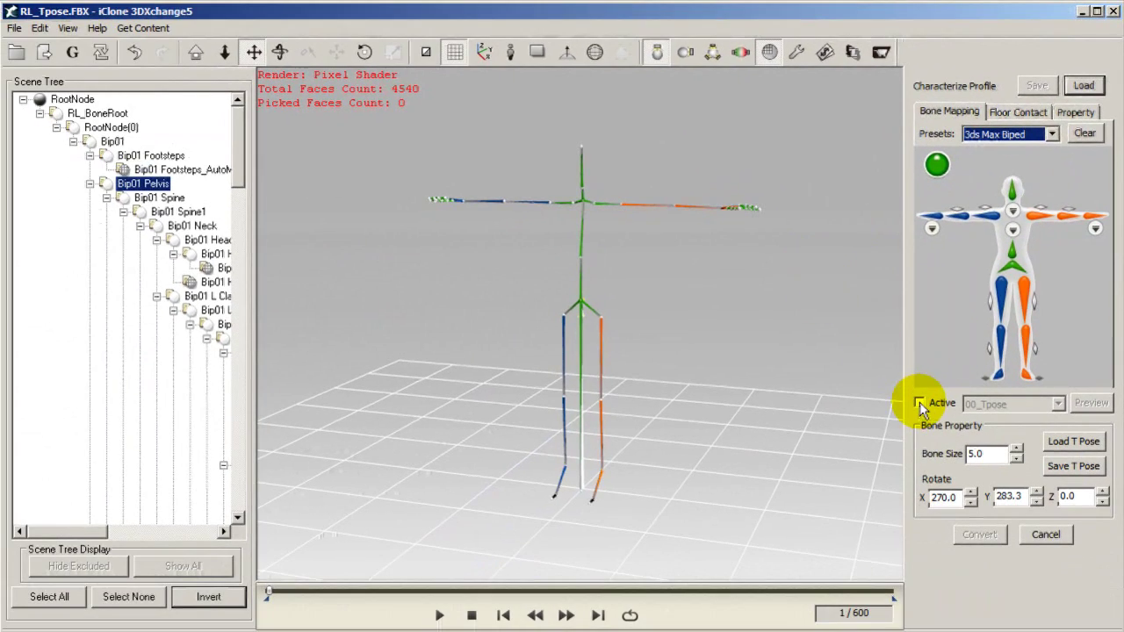
Tick Active and preview the Basic Walk motion track on the skeleton.
click(831, 573)
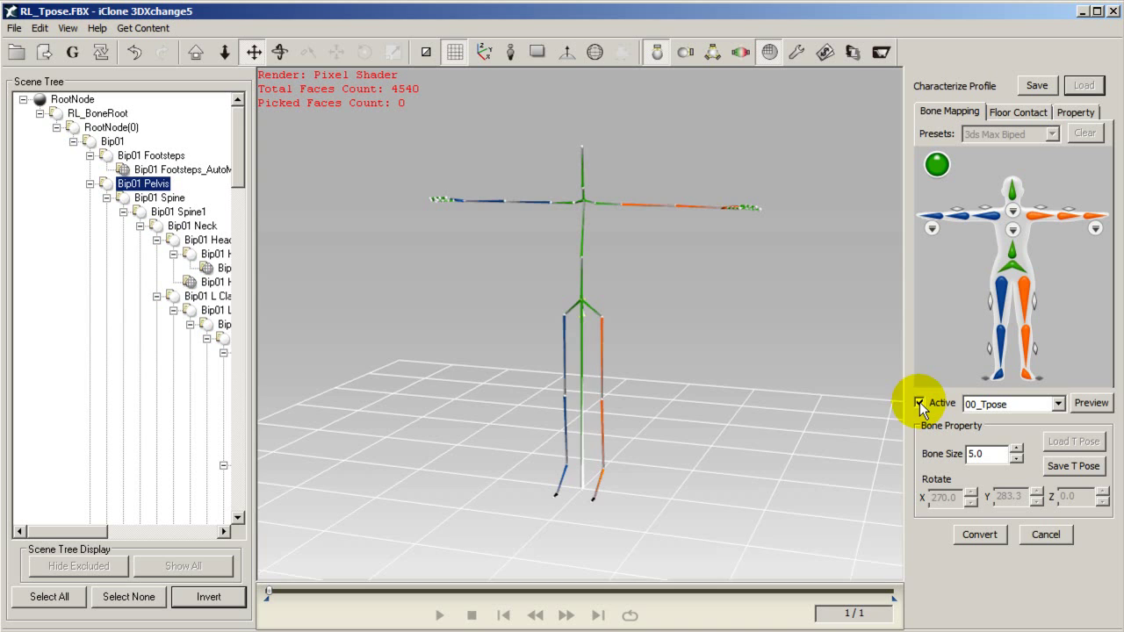
mouse_move(828, 387)
right_down()
mouse_move(476, 389)
mouse_move(828, 383)
right_up()
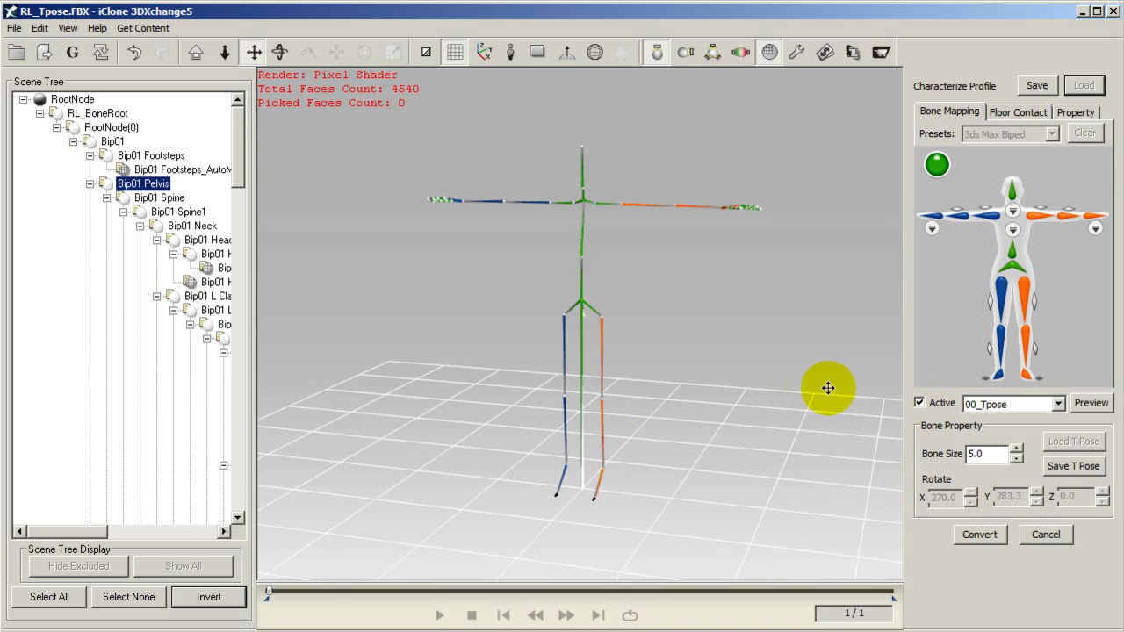
click(1057, 404)
click(1036, 544)
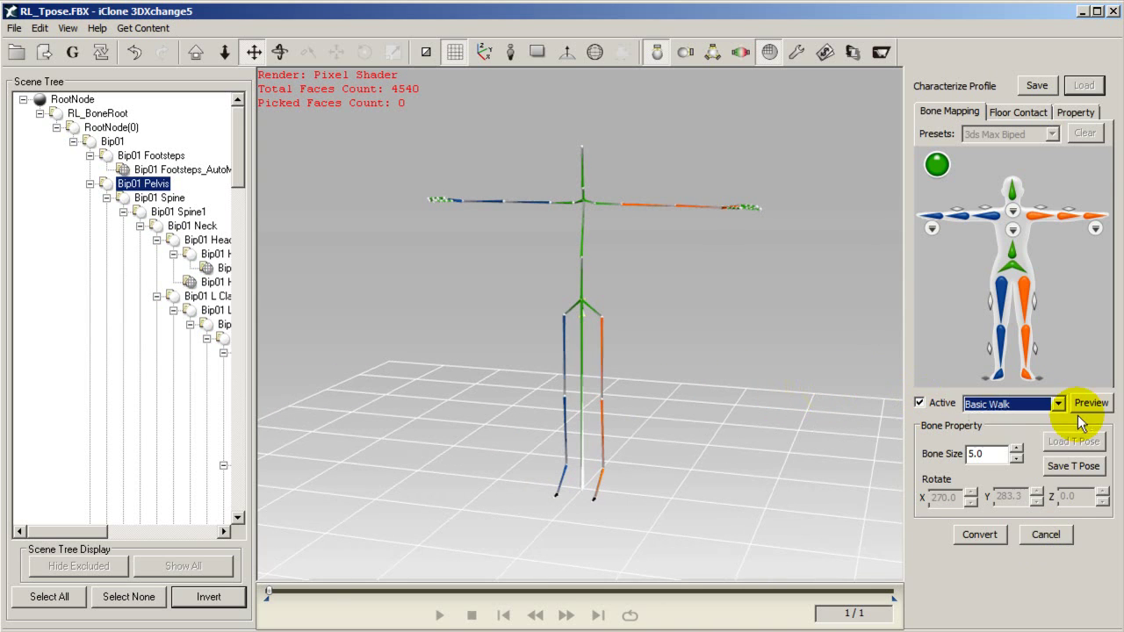
click(1089, 404)
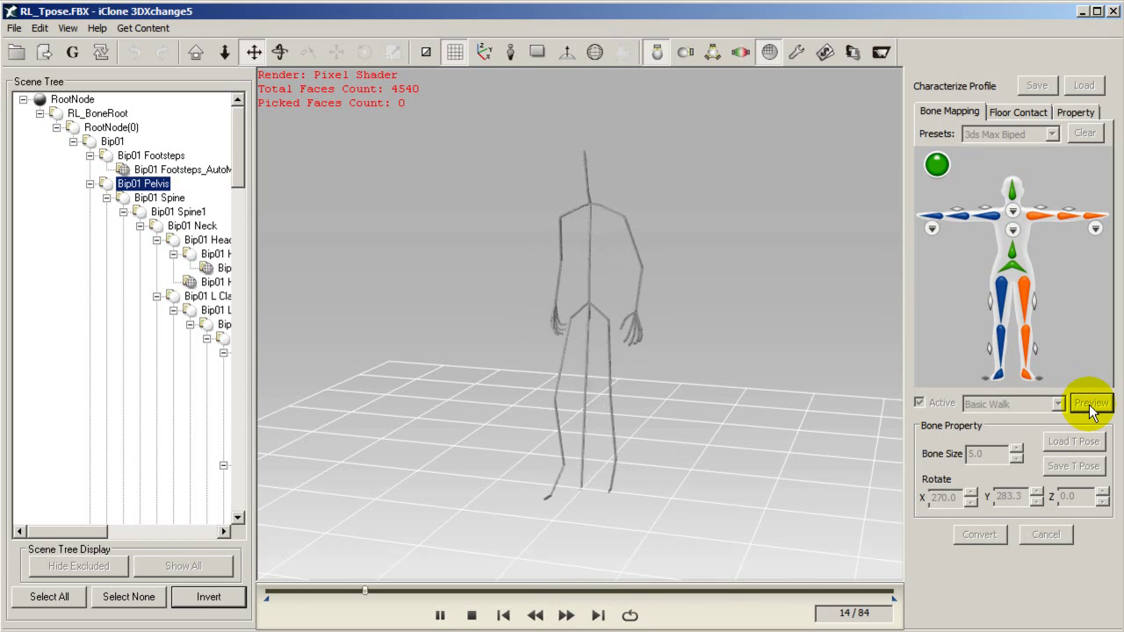
click(1088, 403)
click(485, 608)
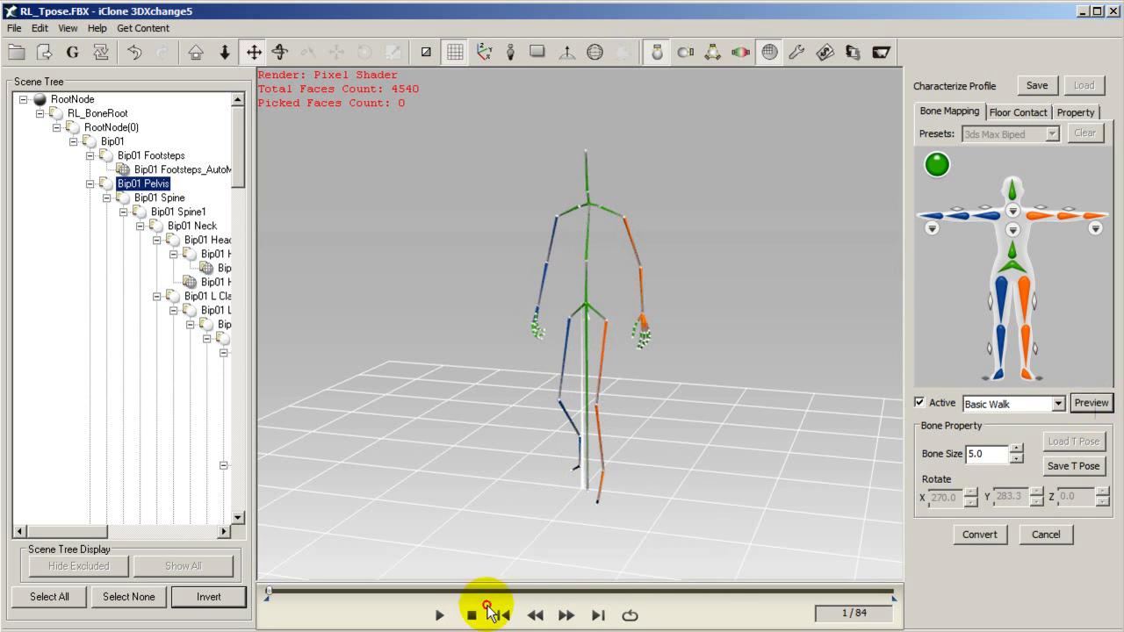
Switch the motion track back to 00_Tpose as the T-pose and preview it.
click(1058, 404)
click(1010, 416)
click(1088, 404)
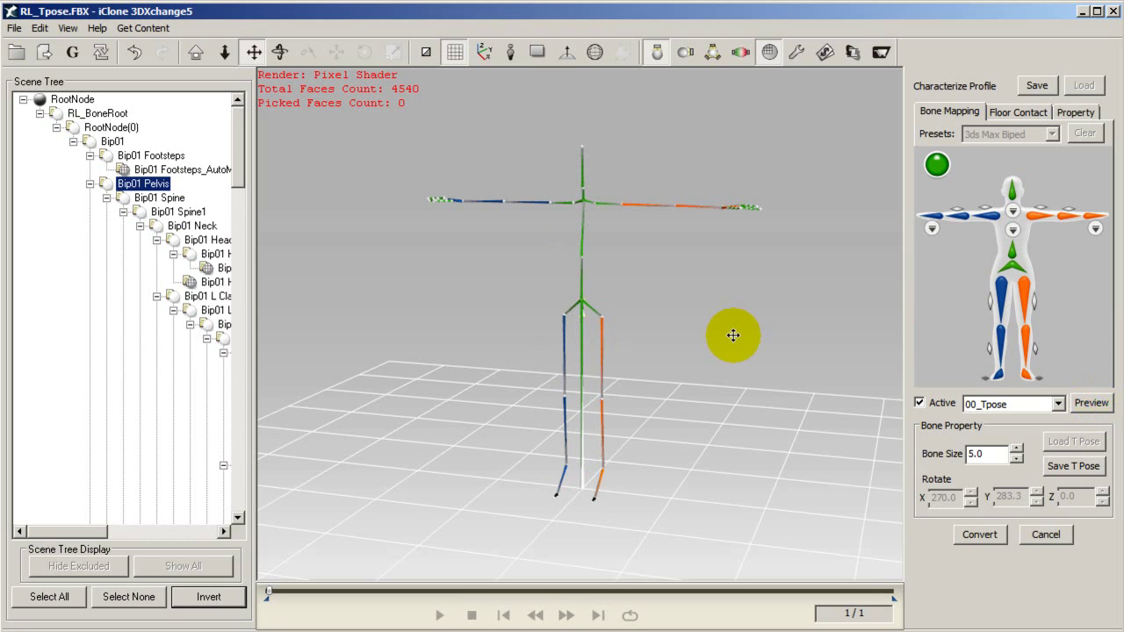
scroll(720, 335, up, 2)
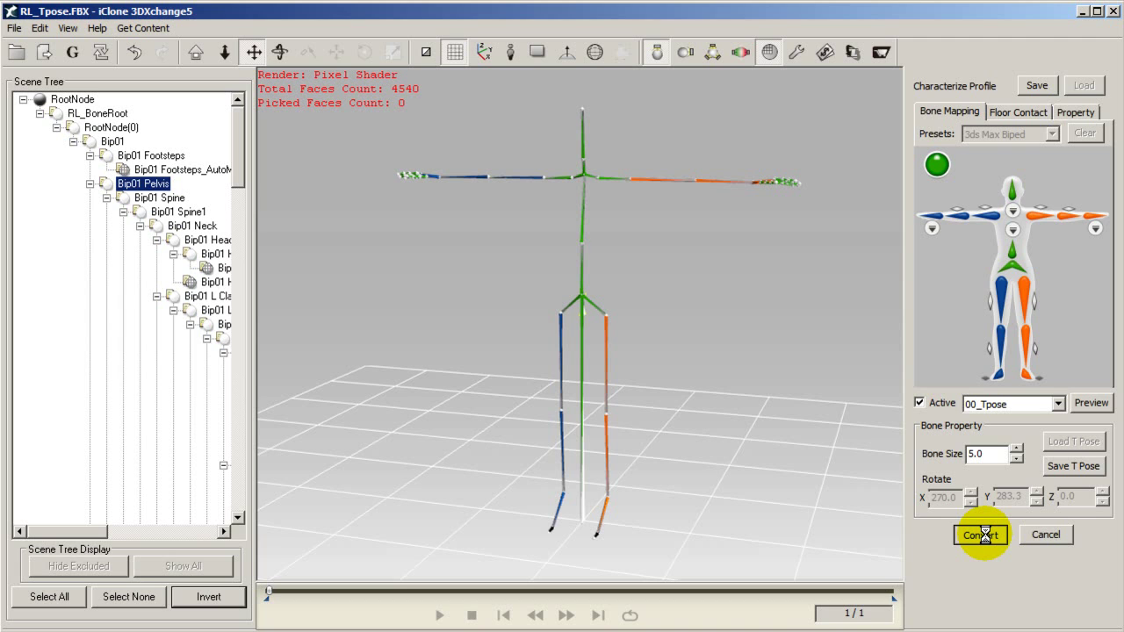
drag(922, 114, 916, 527)
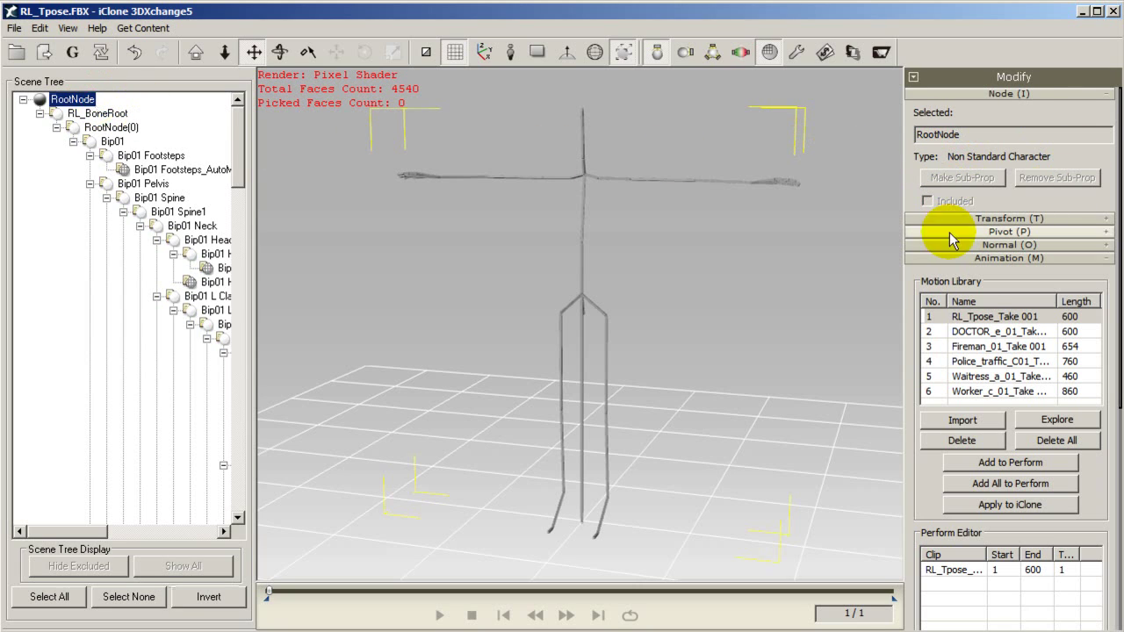
Preview the DOCTOR, Police traffic and Worker takes, then apply DOCTOR_e_01 to iClone.
click(979, 334)
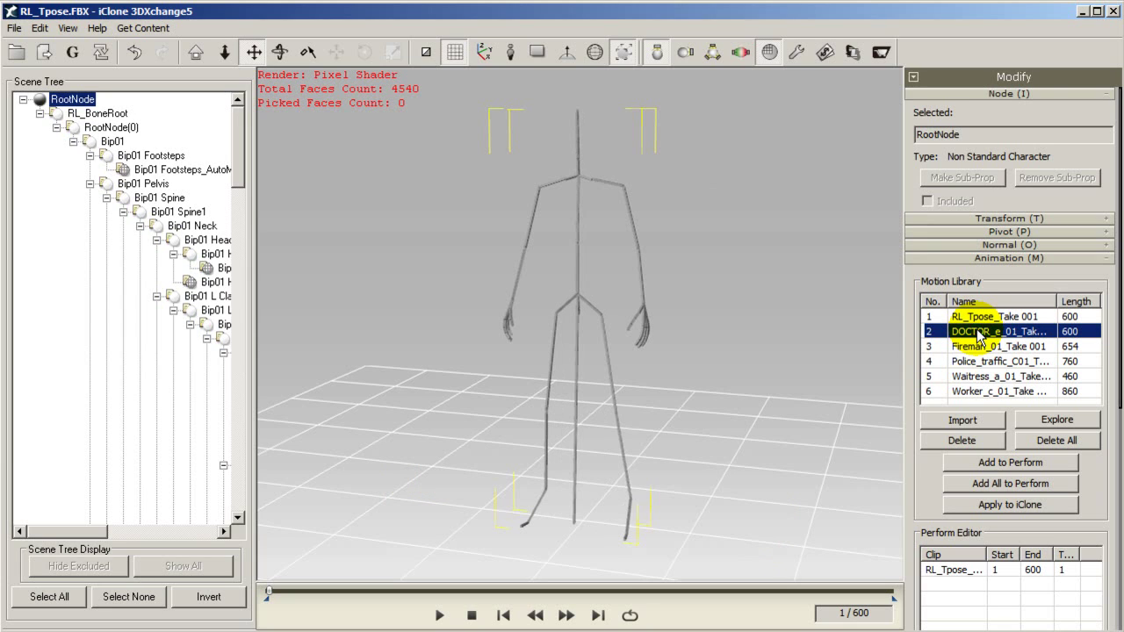
double_click(977, 332)
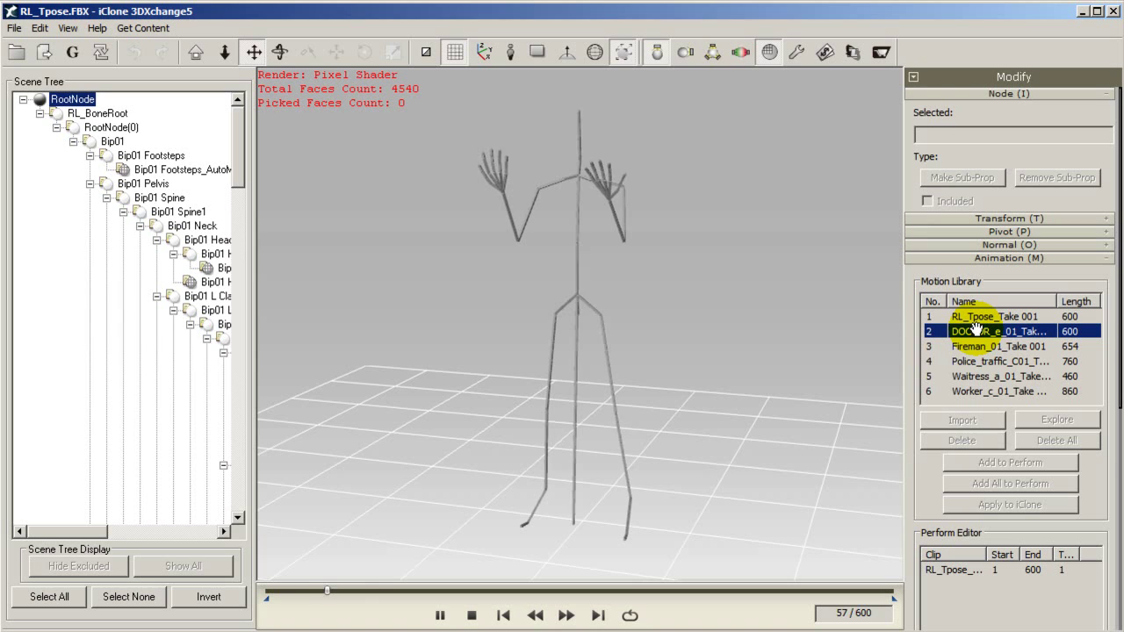
click(976, 331)
double_click(1007, 361)
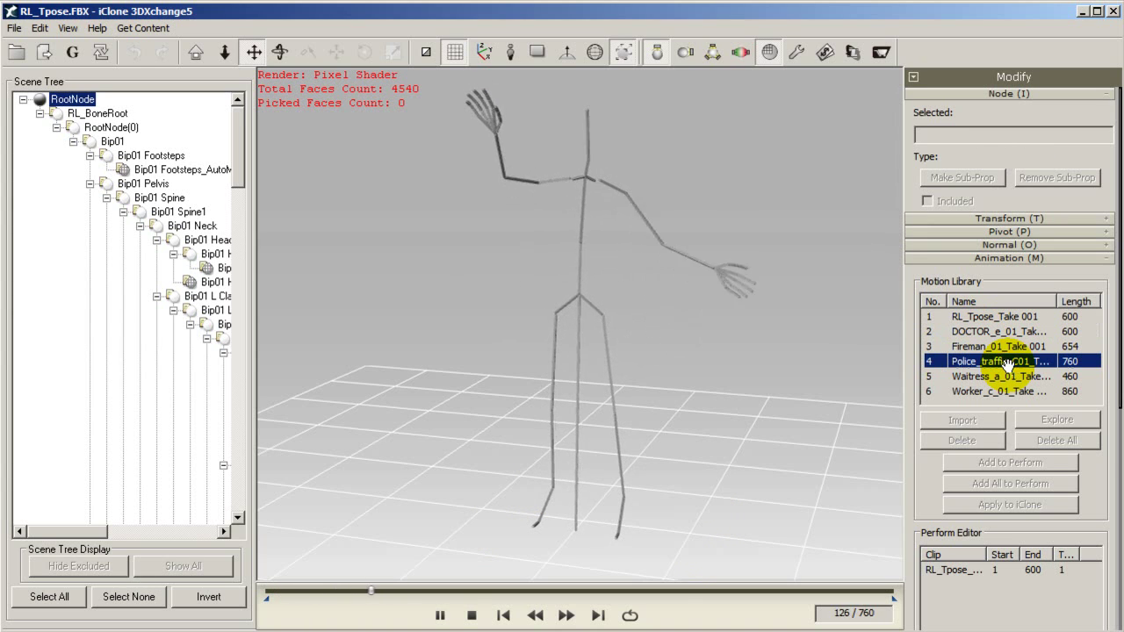
click(1010, 376)
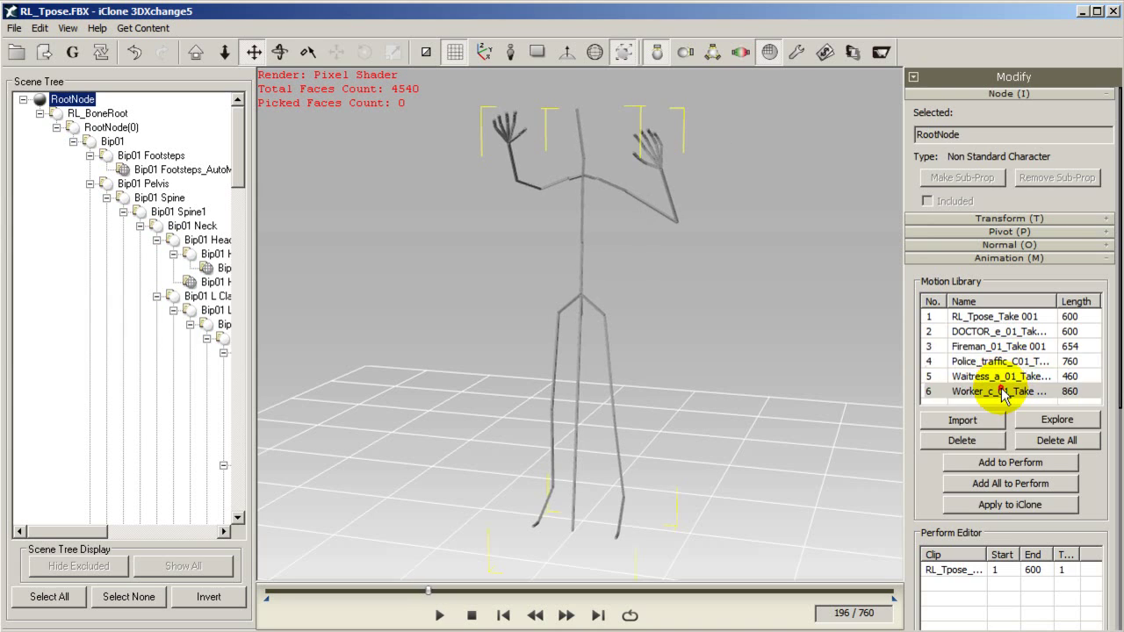
double_click(1001, 390)
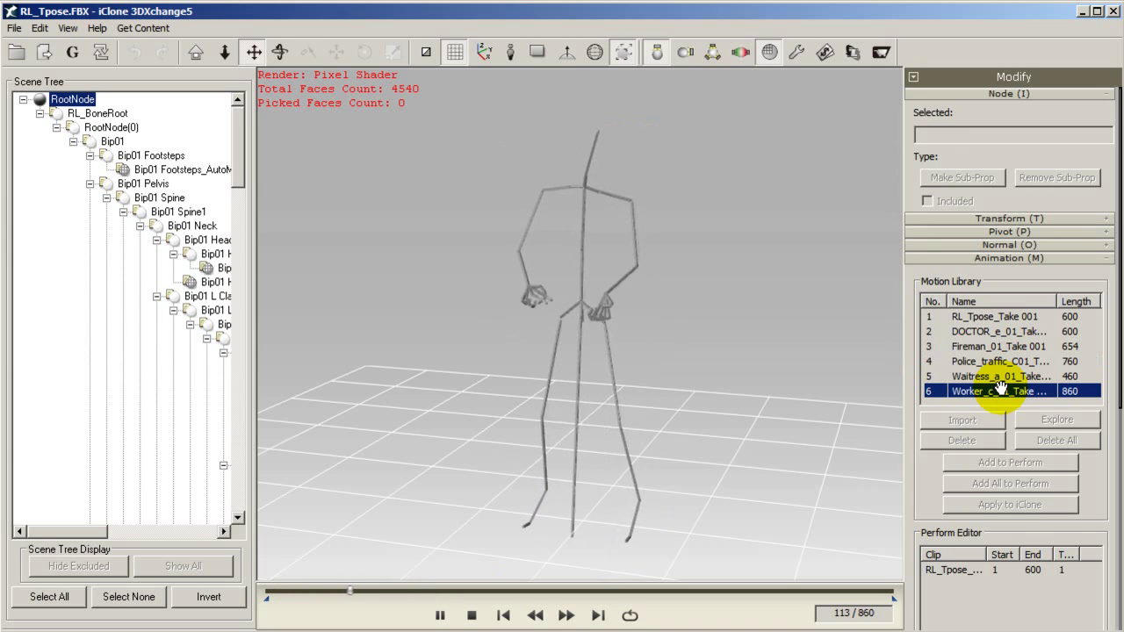
click(1003, 391)
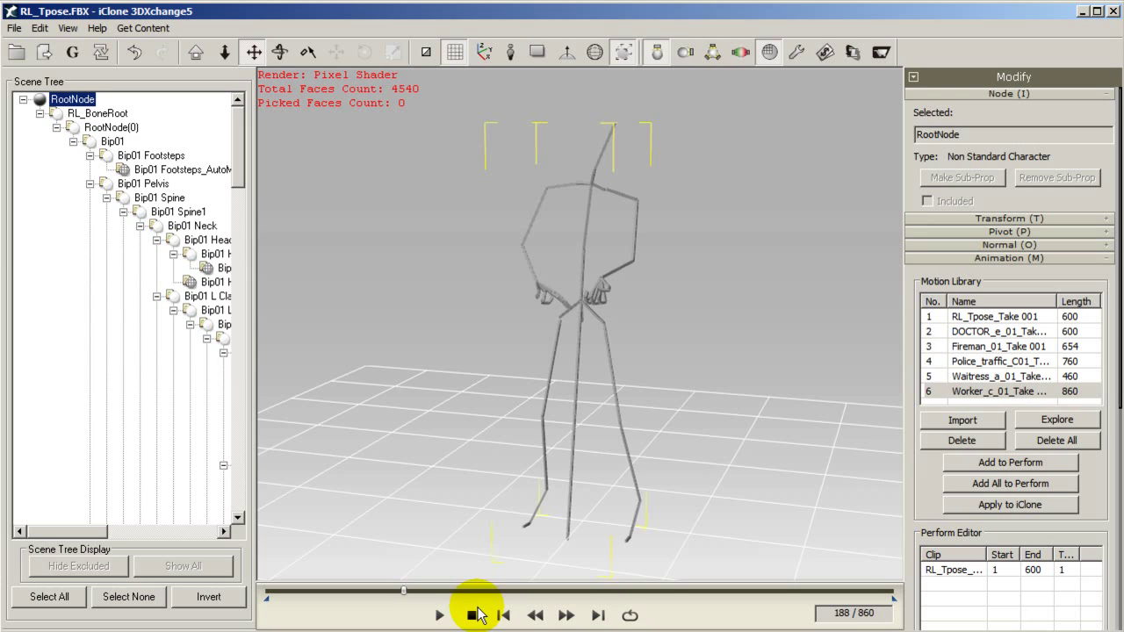
click(1032, 332)
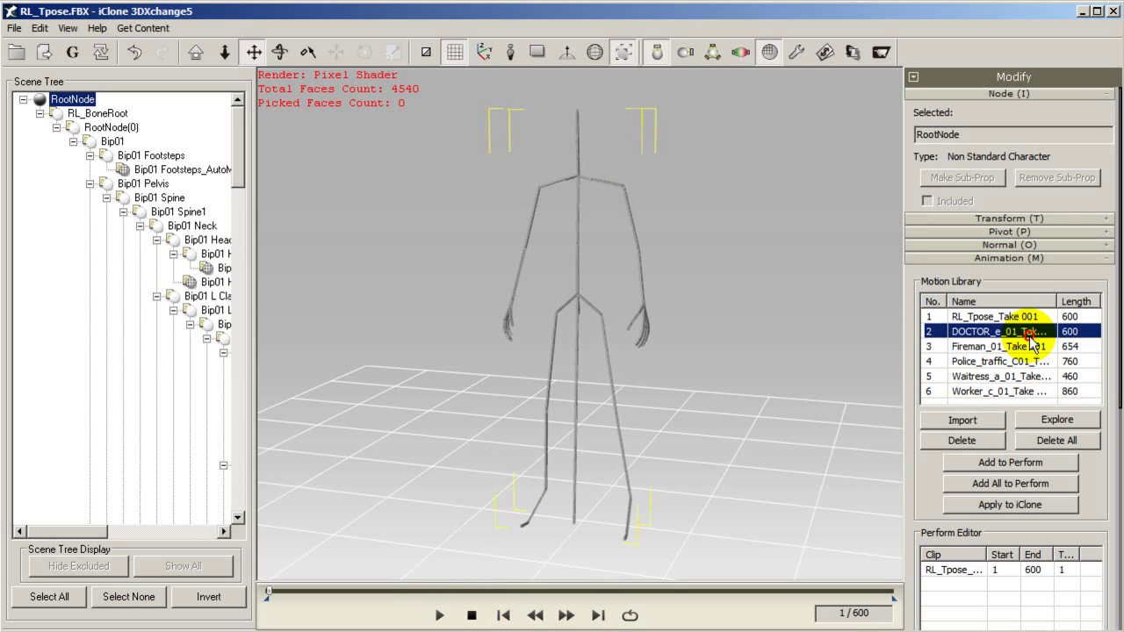
click(1048, 502)
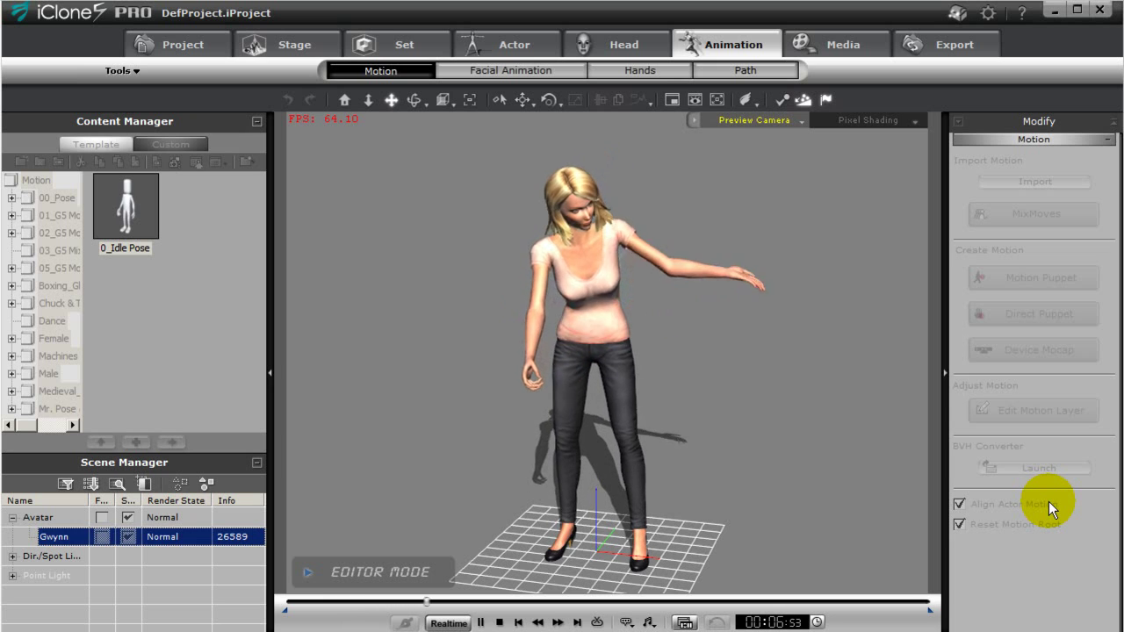
Pause the DOCTOR playback on the avatar in iClone 5 Pro and stop it at the start pose.
click(480, 622)
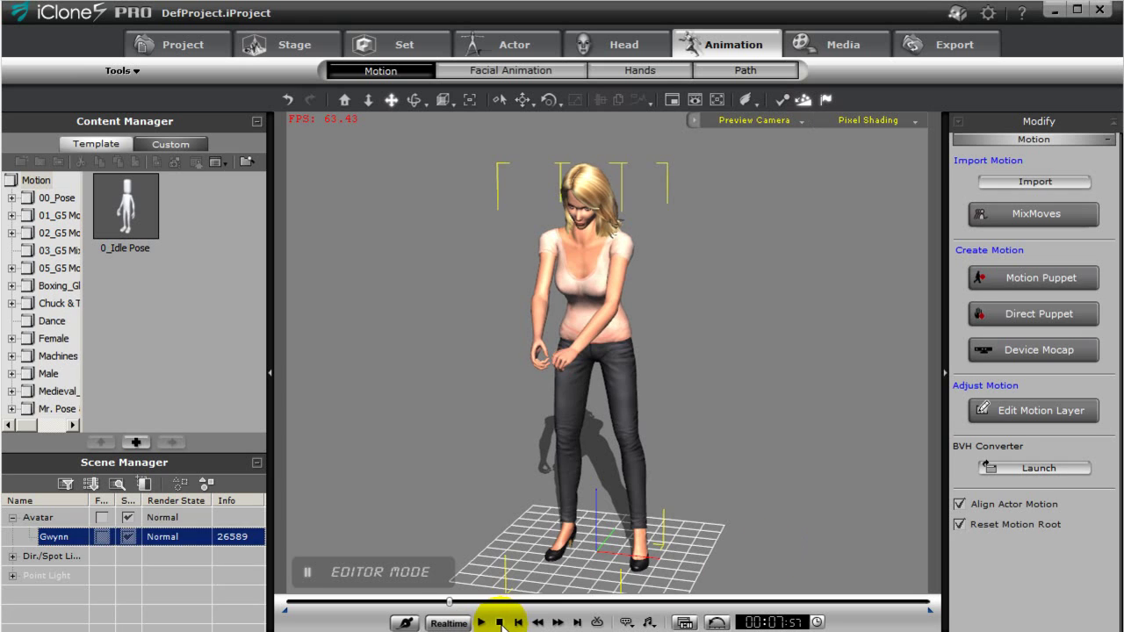
click(499, 622)
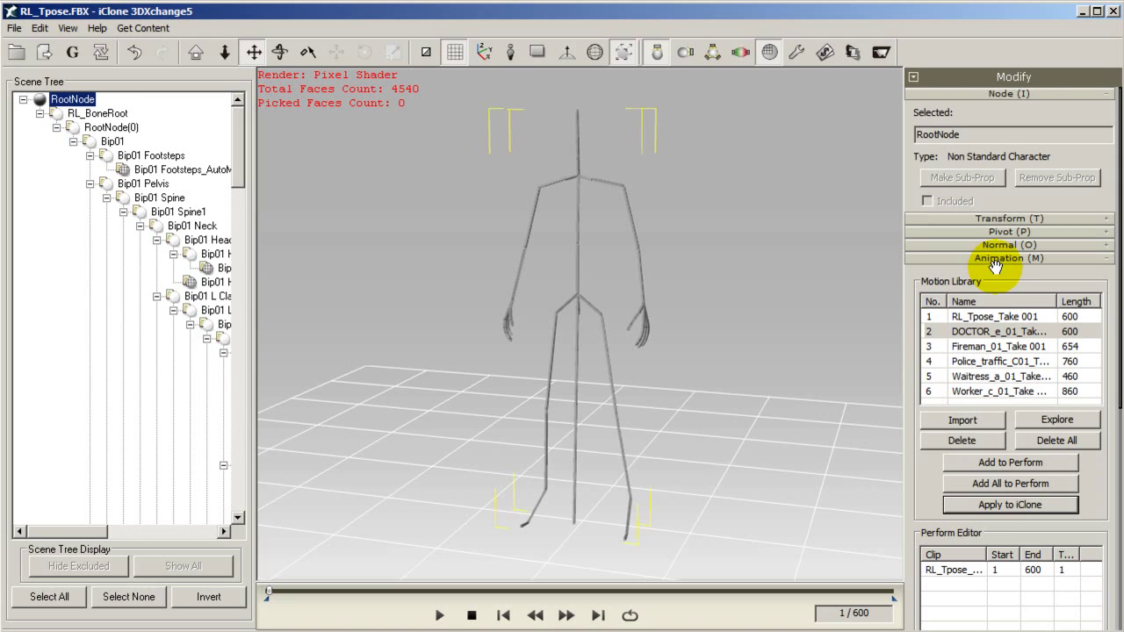
Import CD_06_004, CD_10_007, CD_11_003, CD_15_004 and SD_07_005 from Dream Girl using the current character.
drag(1009, 276, 1001, 111)
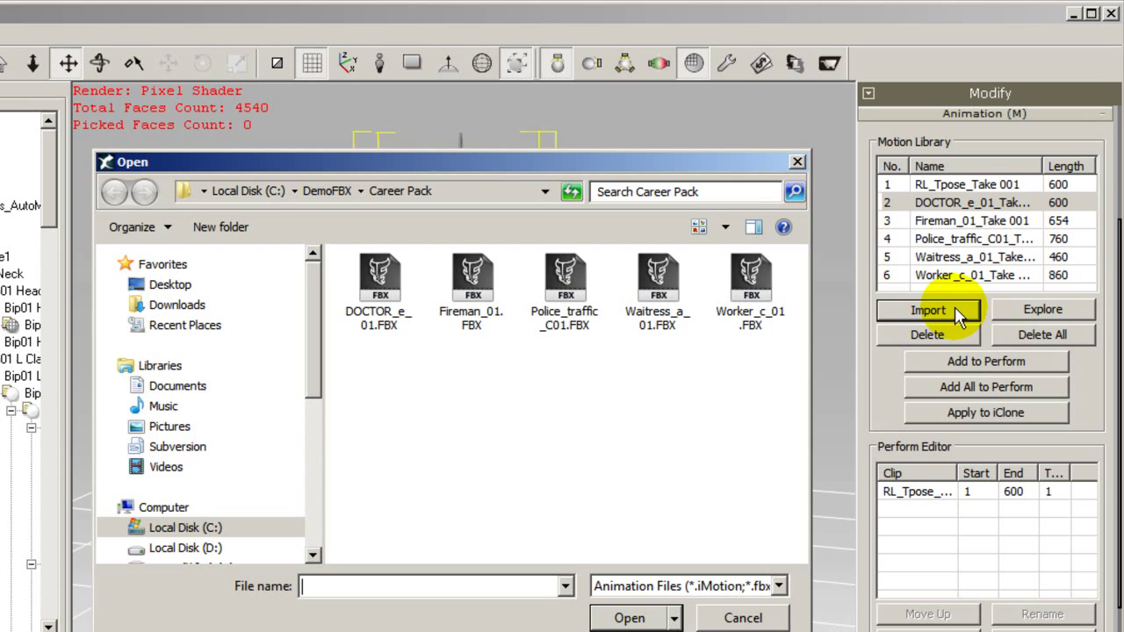
click(345, 198)
double_click(464, 276)
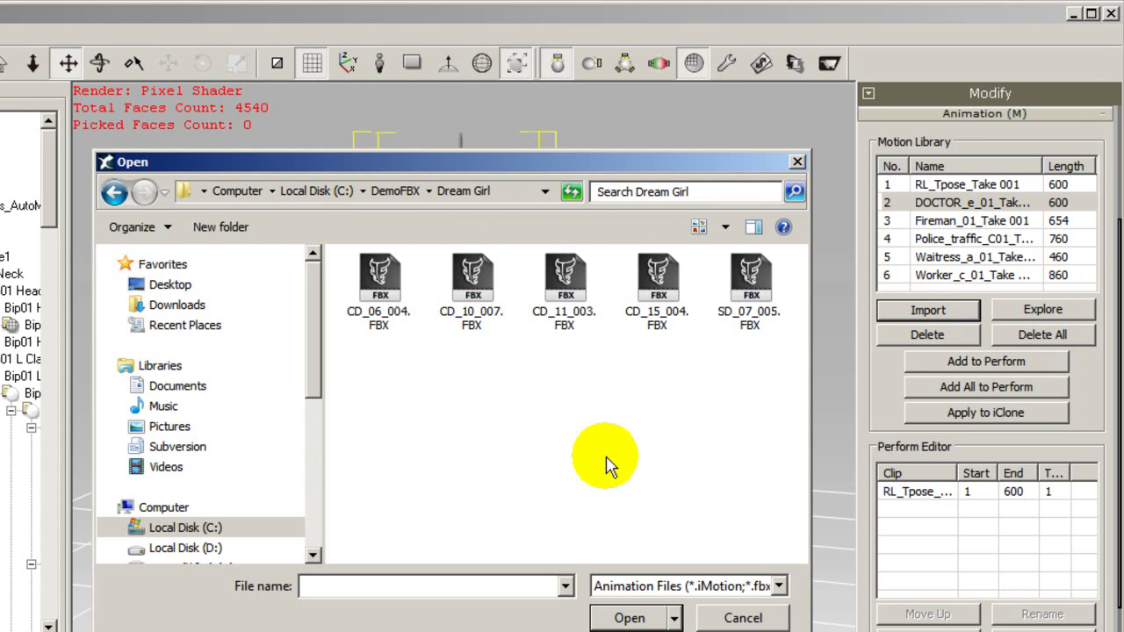
click(369, 299)
ctrl+click(471, 289)
ctrl+click(568, 307)
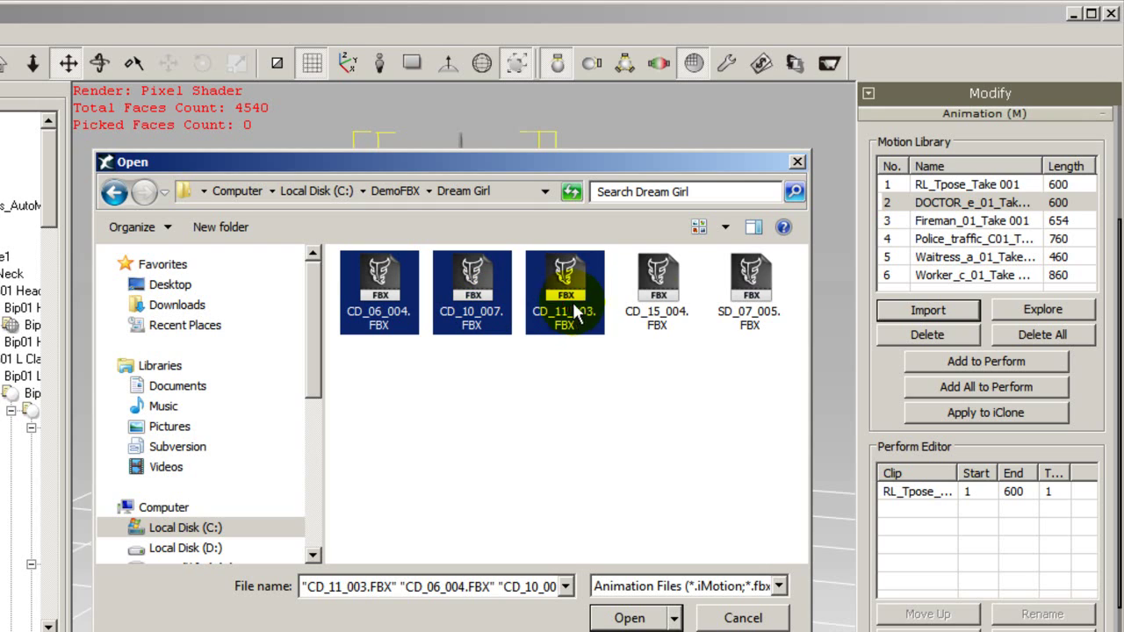
ctrl+click(658, 294)
ctrl+click(720, 296)
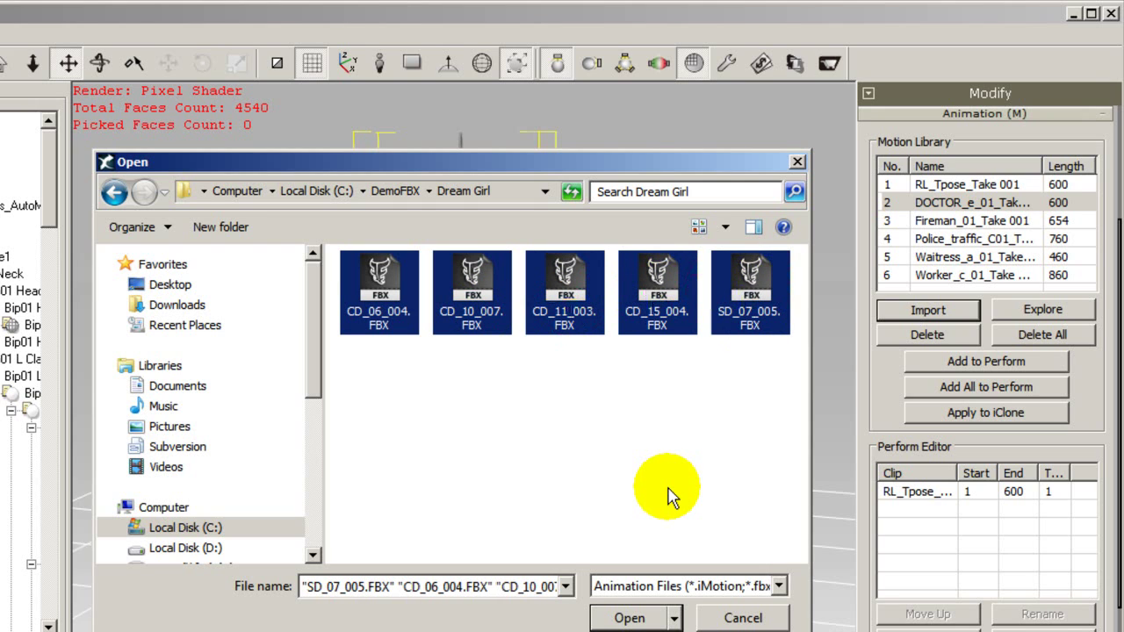
click(639, 619)
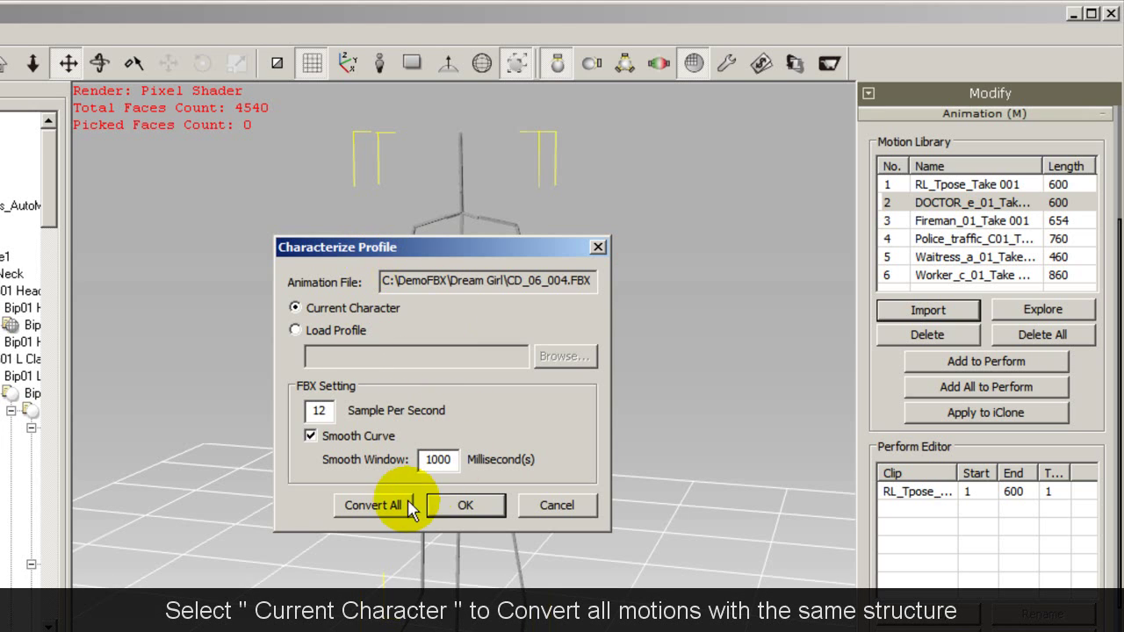
click(370, 507)
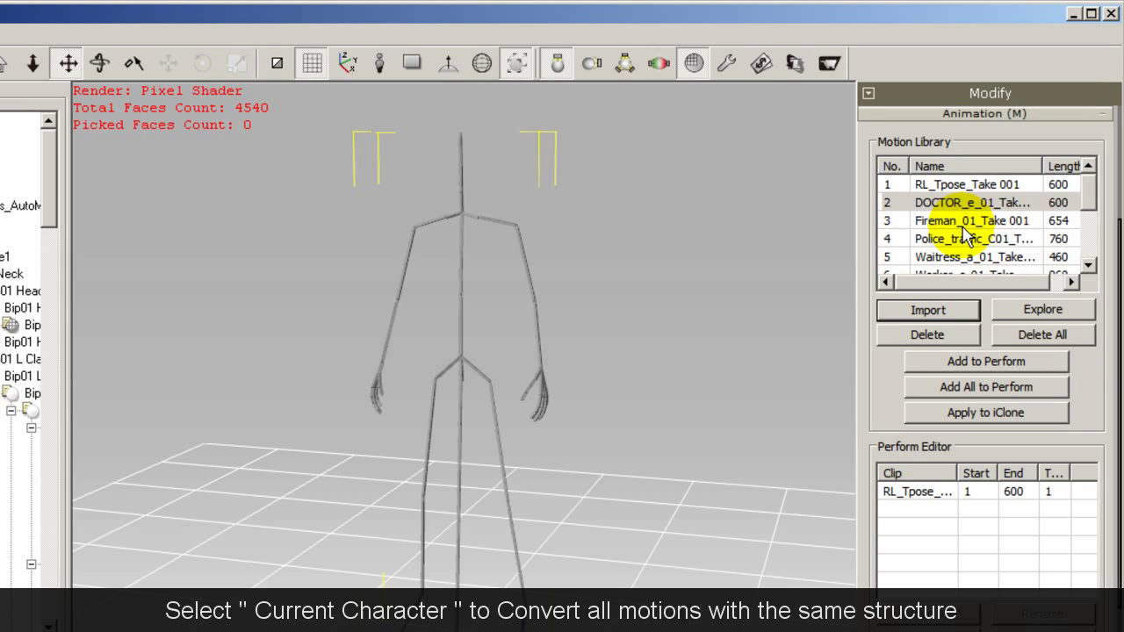
Preview the new CD_06_004 and CD_11_003 takes on the skeleton.
drag(1094, 199, 1097, 235)
click(982, 184)
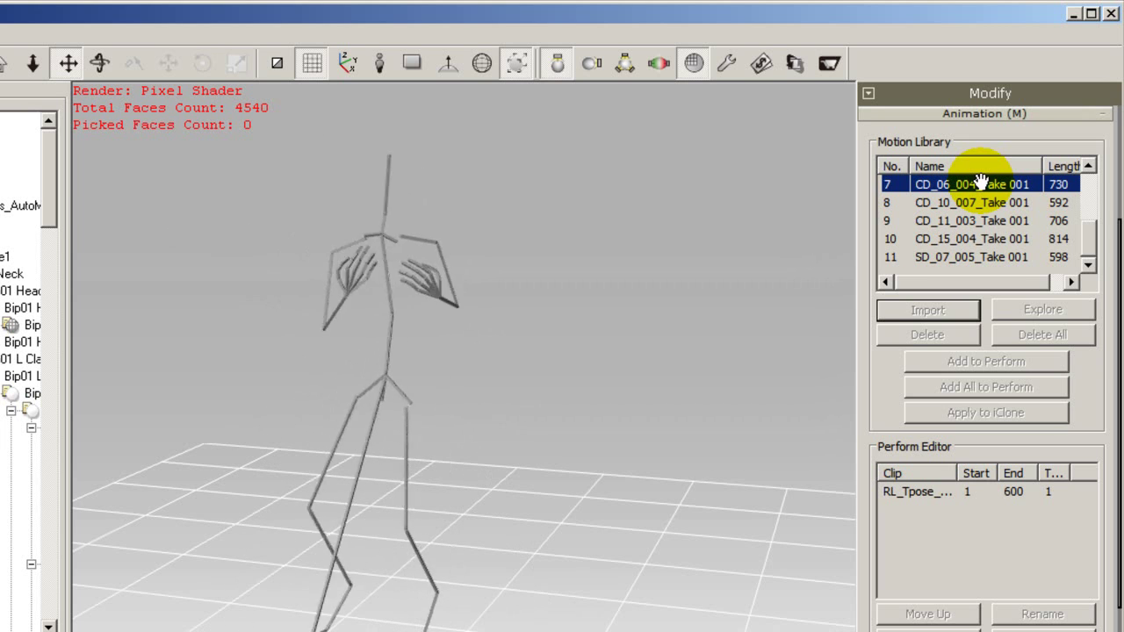
click(982, 220)
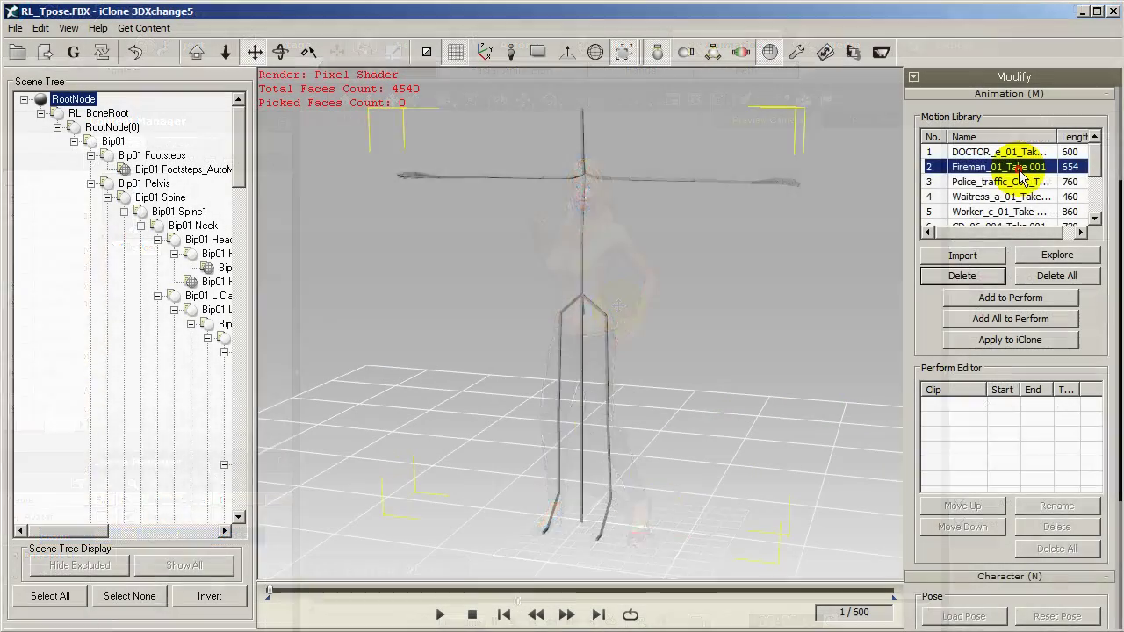
Preview the Waitress take, then add every library motion to the Perform Editor with Add All to Perform.
click(1019, 181)
click(1010, 197)
scroll(1096, 167, down, 2)
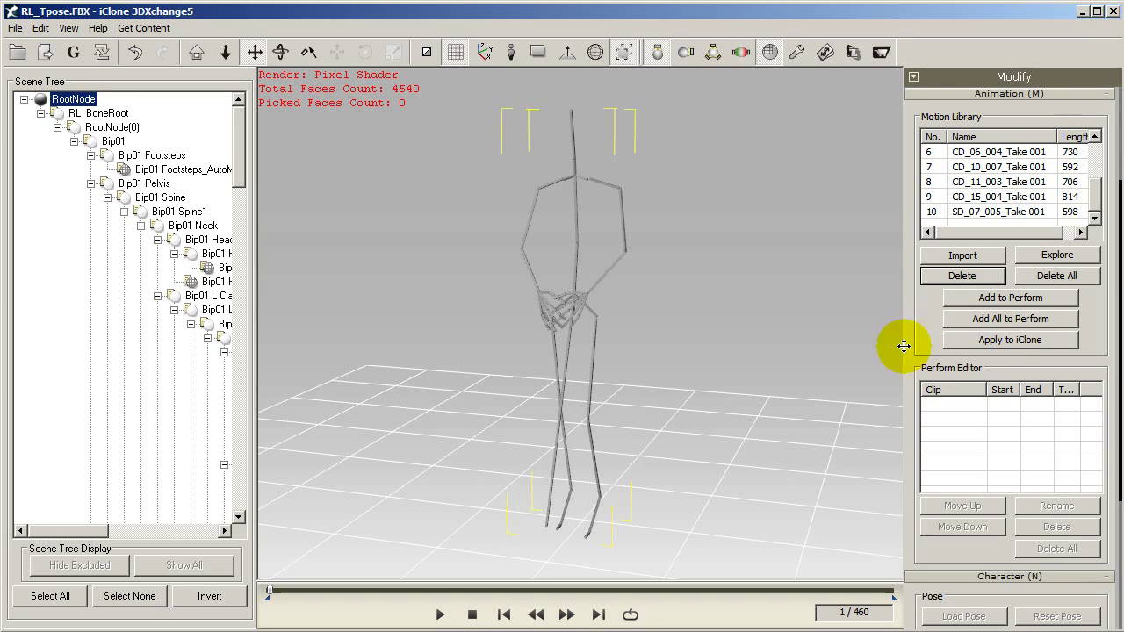
click(1021, 322)
Check the Worker, CD_10_007 and CD_15_004 clips in the Perform Editor list.
scroll(1102, 452, down, 1)
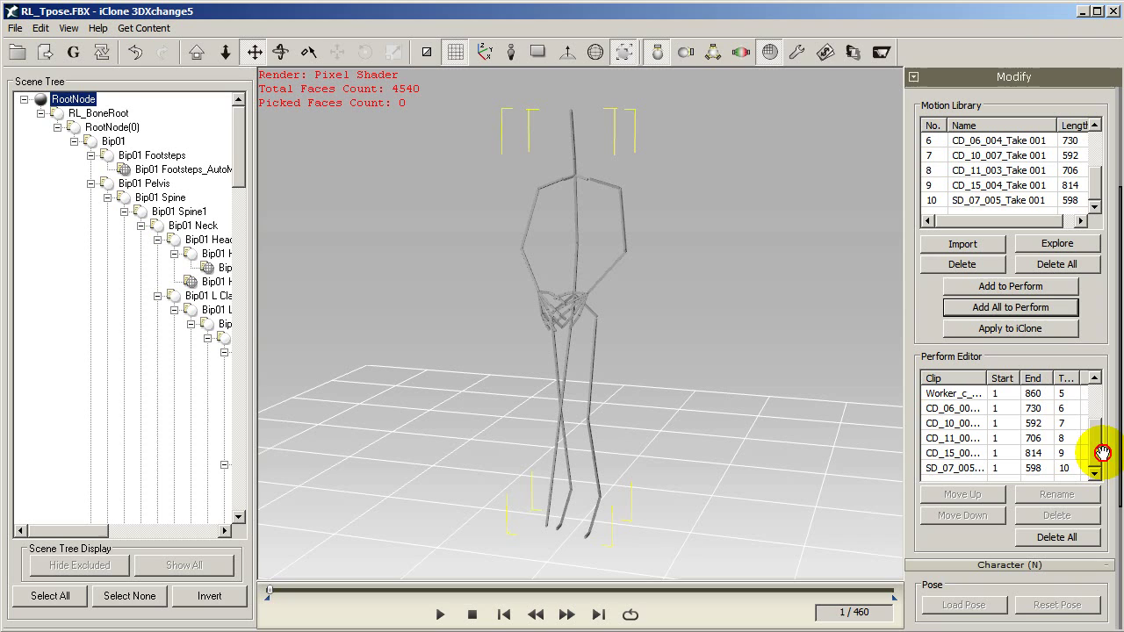
mouse_move(1096, 457)
mouse_down()
mouse_move(1089, 413)
mouse_move(1093, 451)
mouse_up()
click(958, 396)
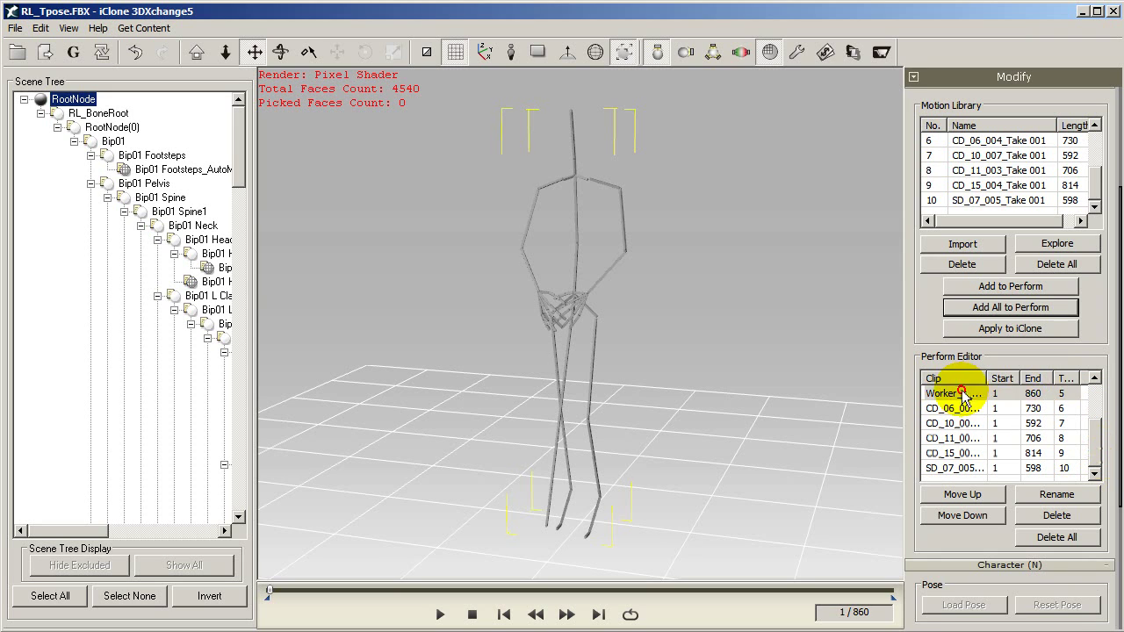
click(960, 425)
click(954, 451)
scroll(1089, 465, up, 2)
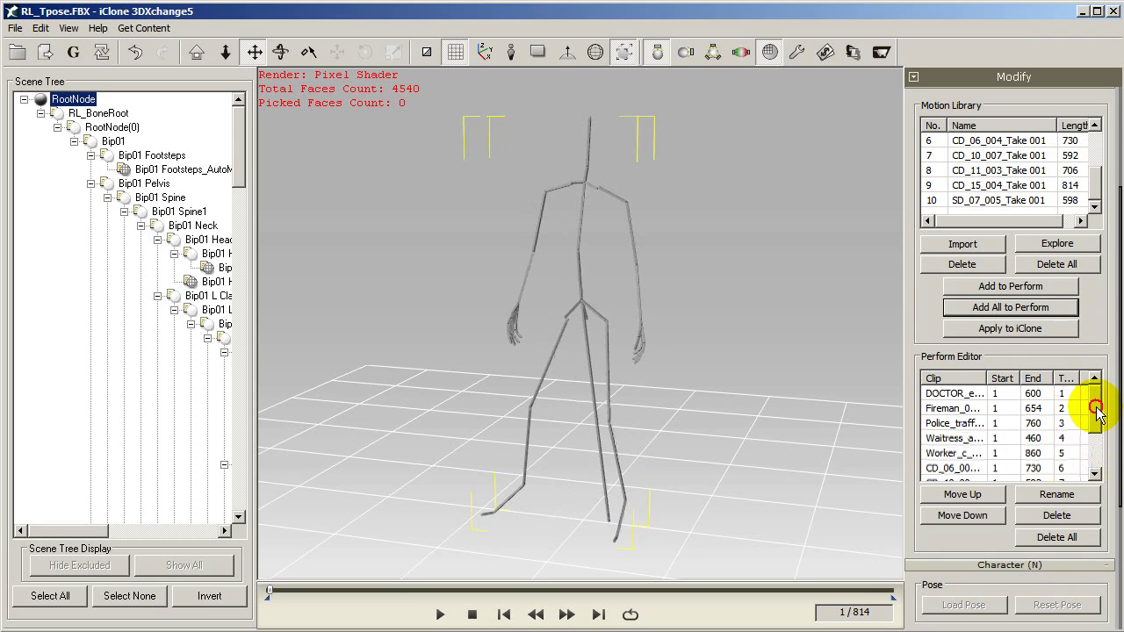
Export the motions with Animation checked and Geometry unchecked into a folder named RL_Motion.
click(45, 57)
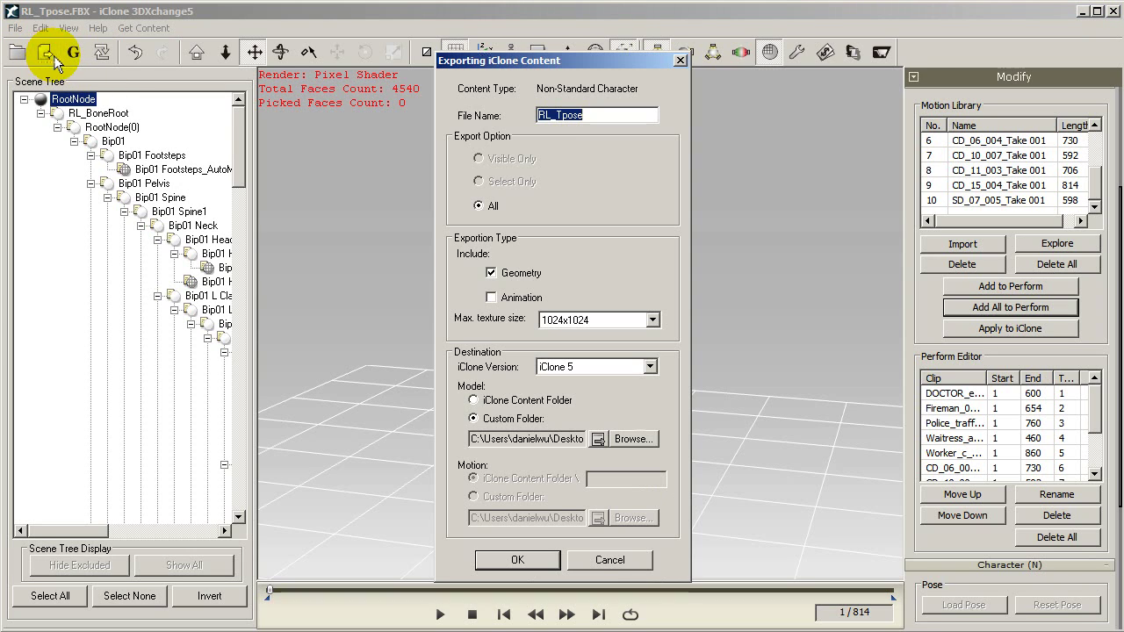
click(491, 273)
click(491, 298)
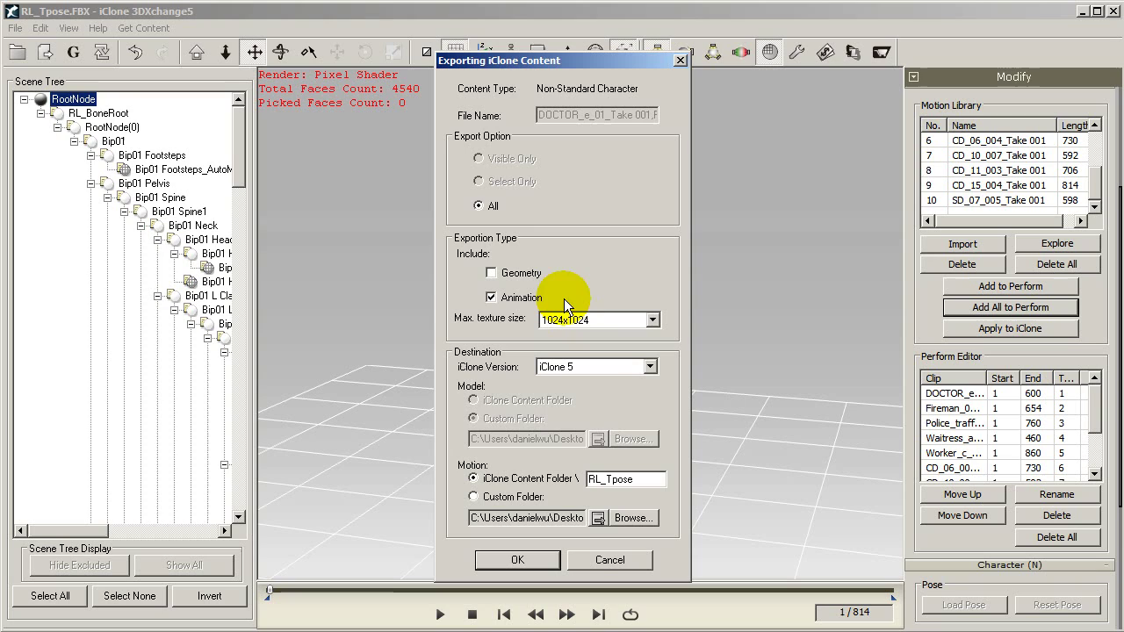
double_click(616, 479)
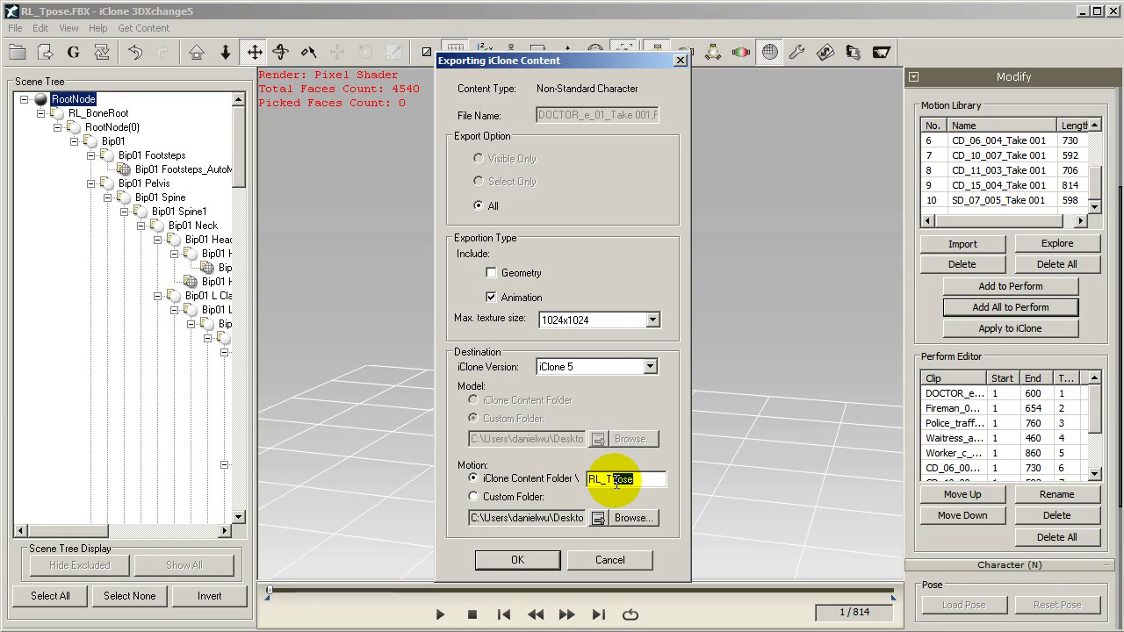
text(RL_Motion)
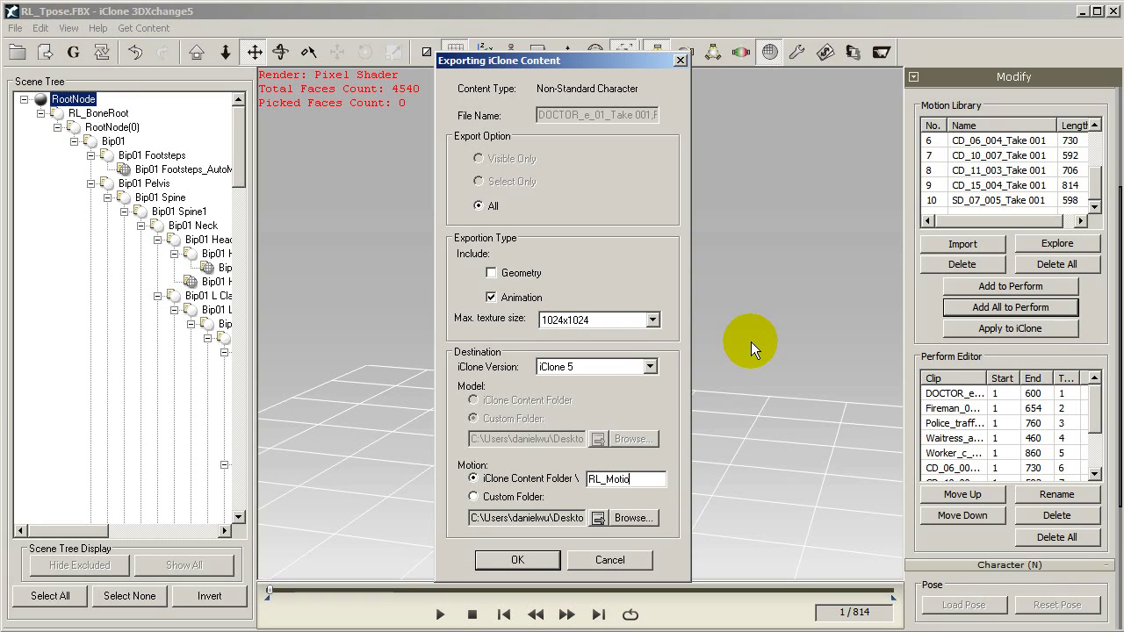
click(540, 563)
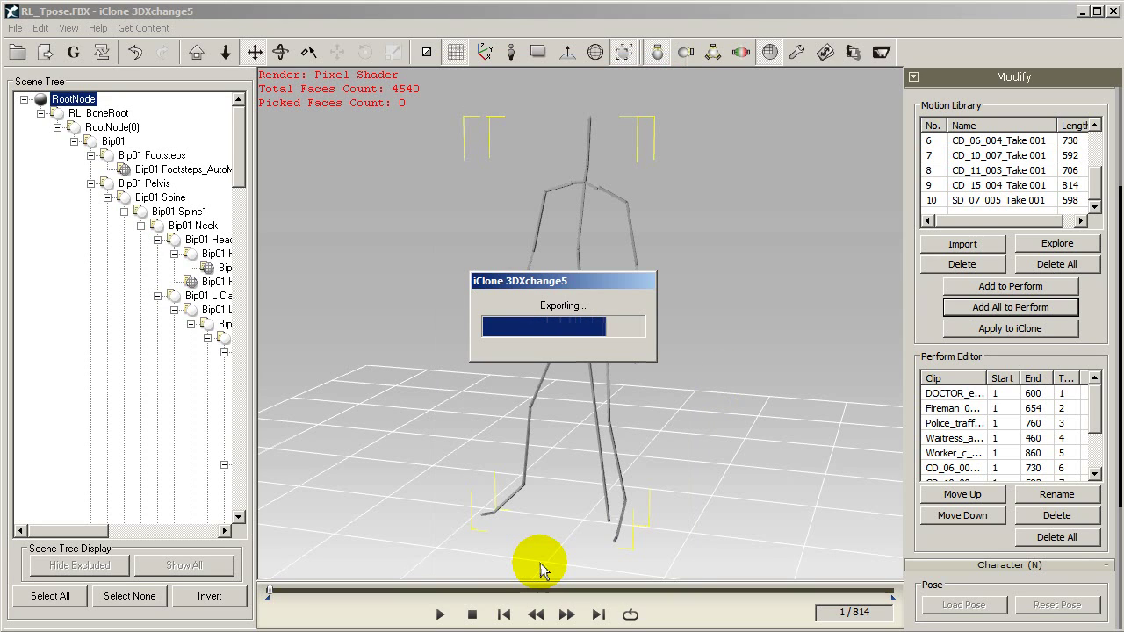
click(614, 361)
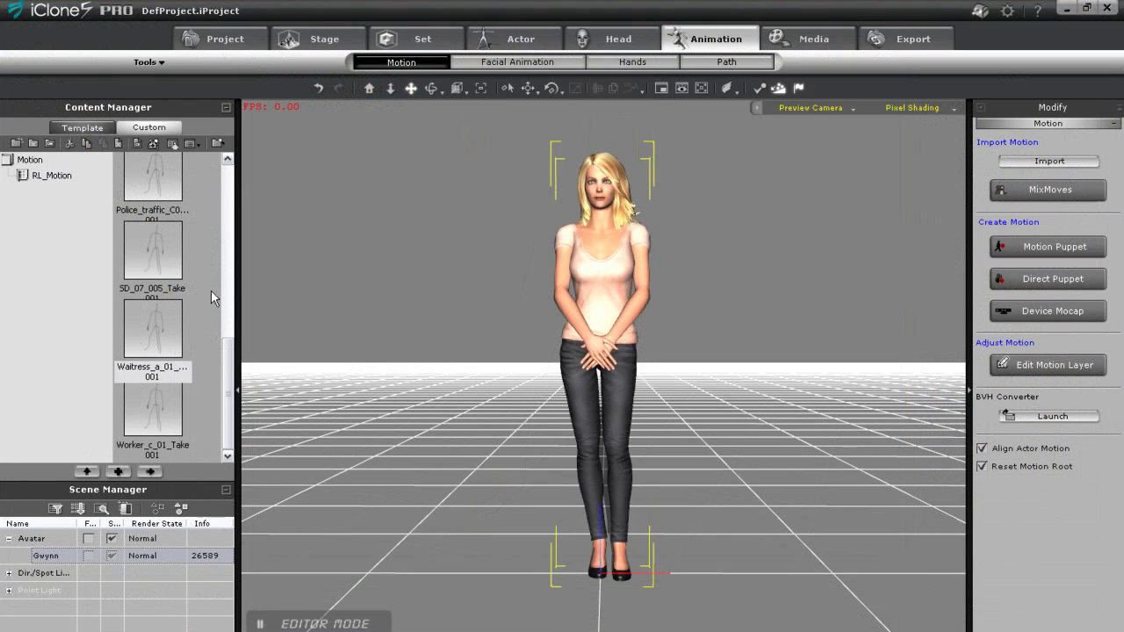
Apply the Waitress_a_01 motion from the RL_Motion folder to the Gwynn avatar.
scroll(230, 414, up, 10)
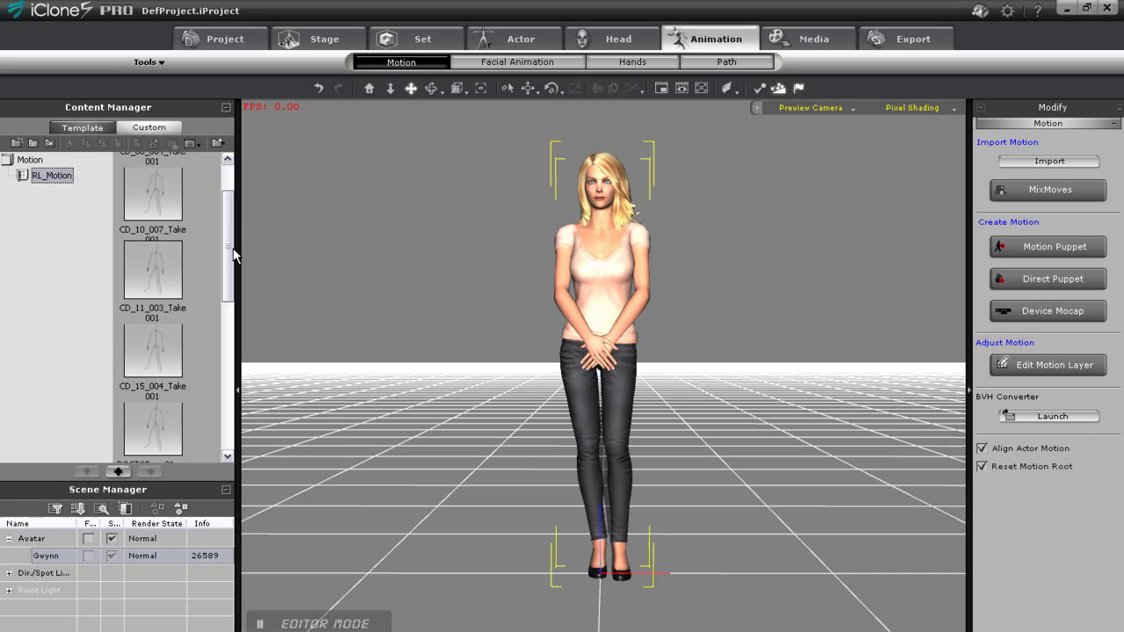
drag(232, 255, 229, 413)
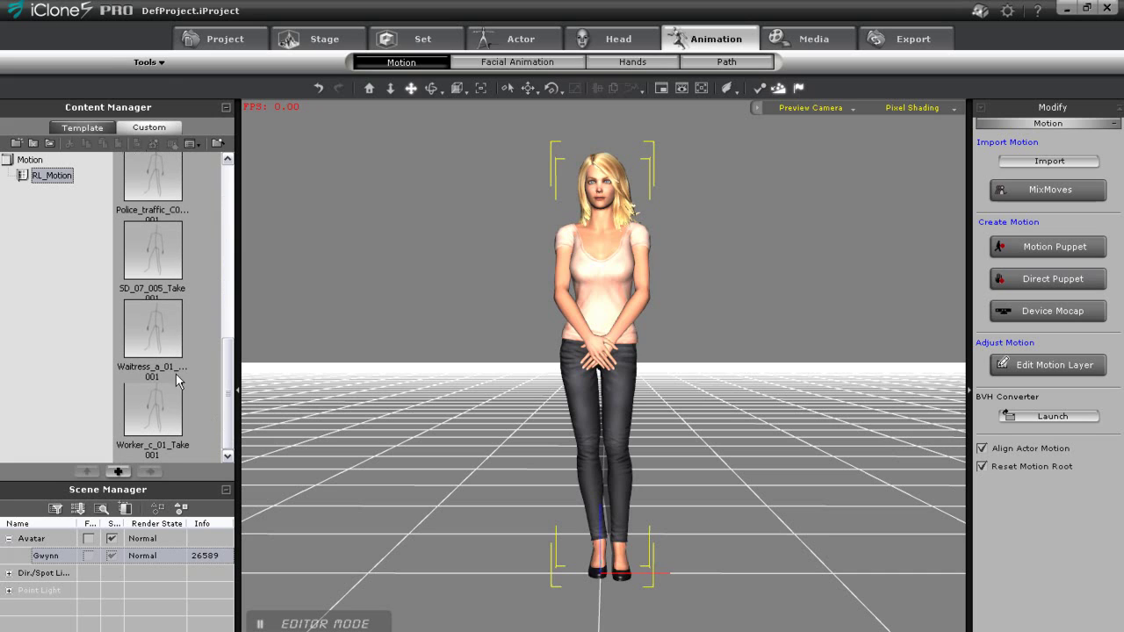
double_click(151, 326)
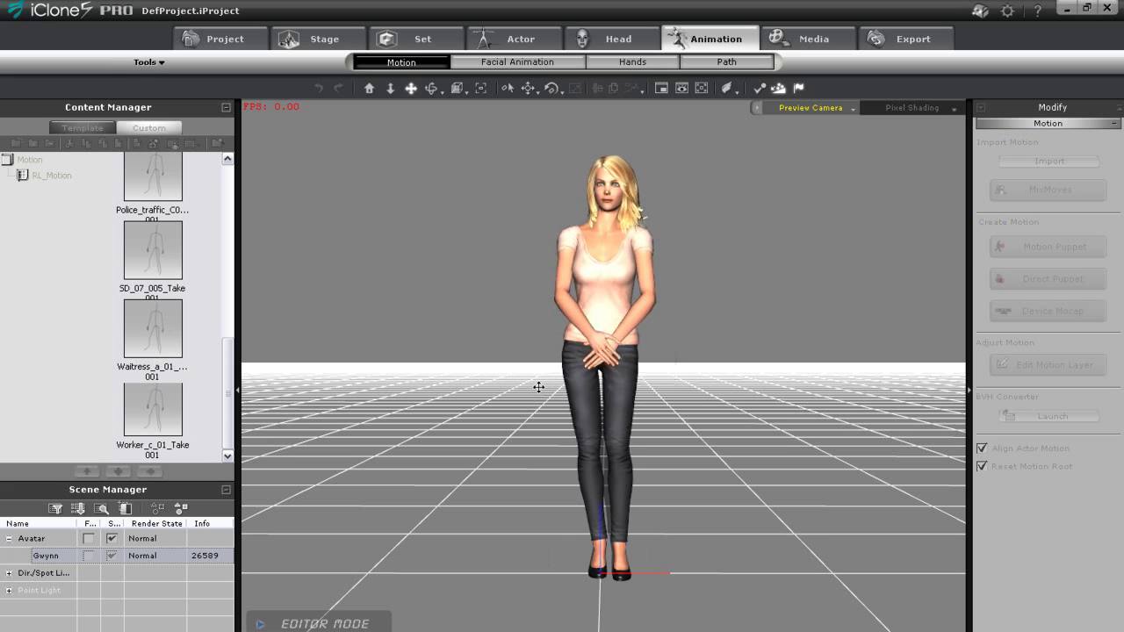